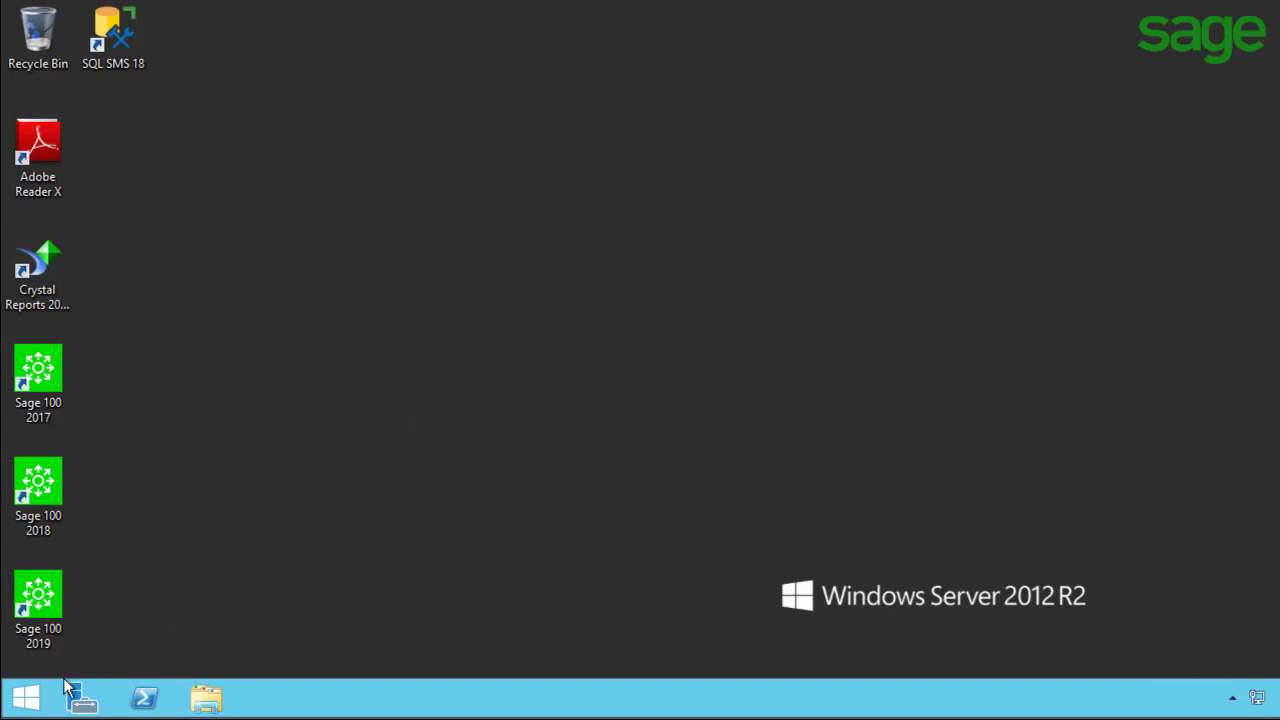
Run wf.msc from the Windows Run dialog to launch Windows Firewall with Advanced Security
right_click(28, 700)
key(Up)
key(Up)
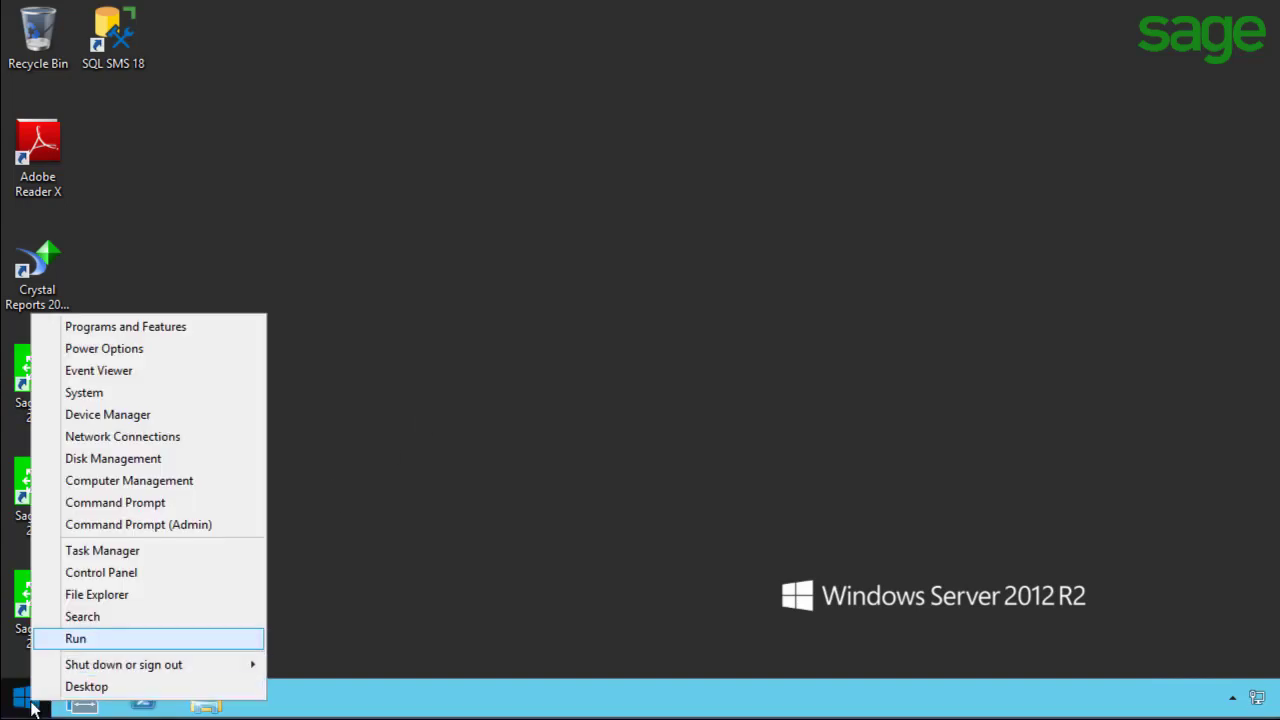
click(78, 641)
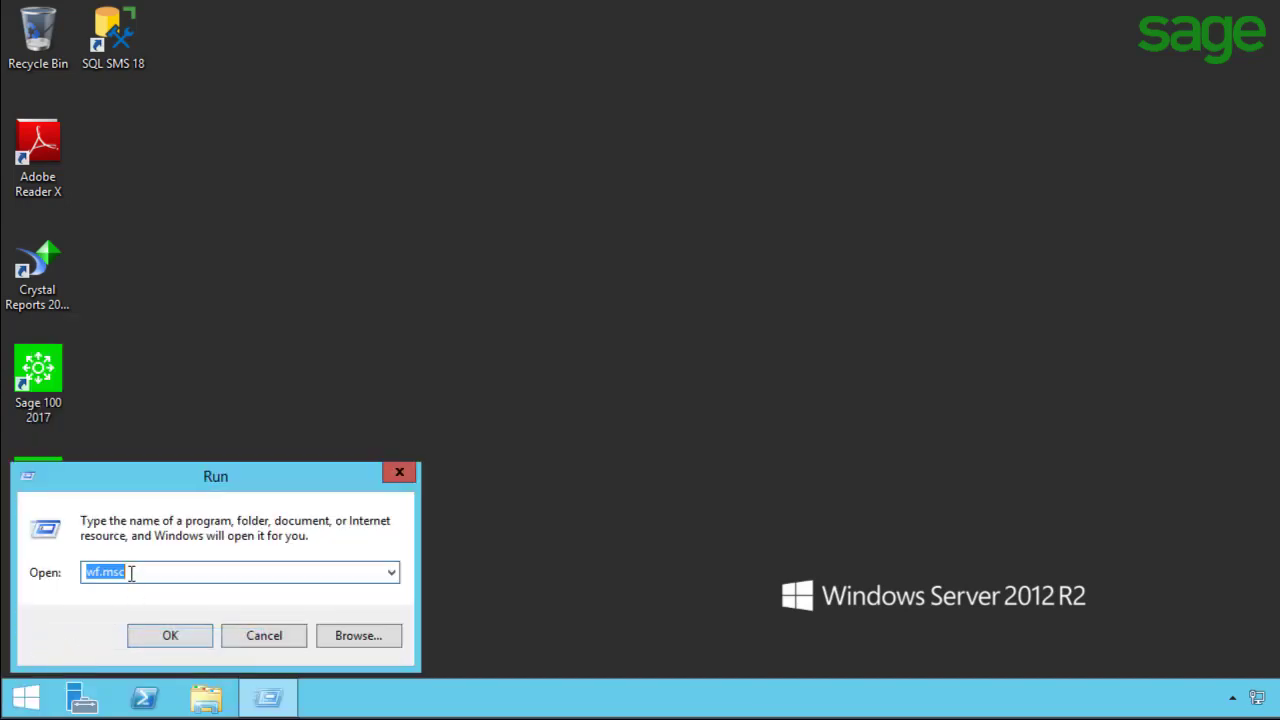
text(w)
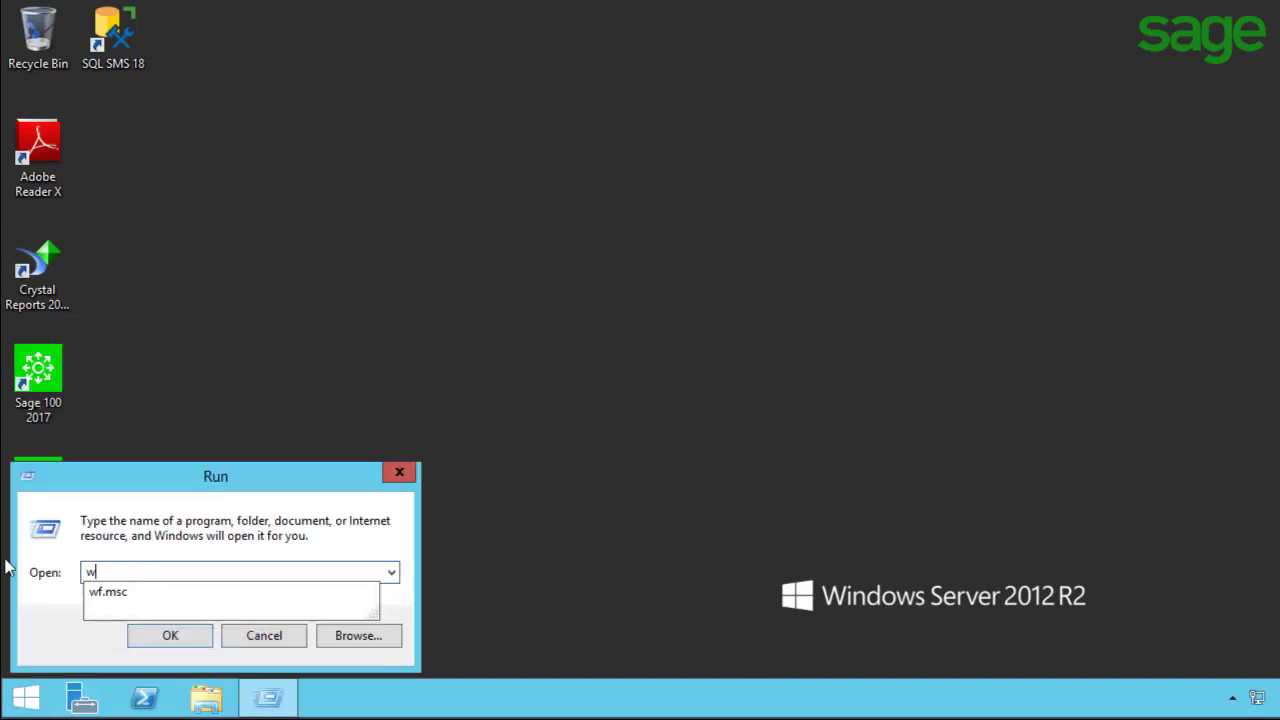
text(f)
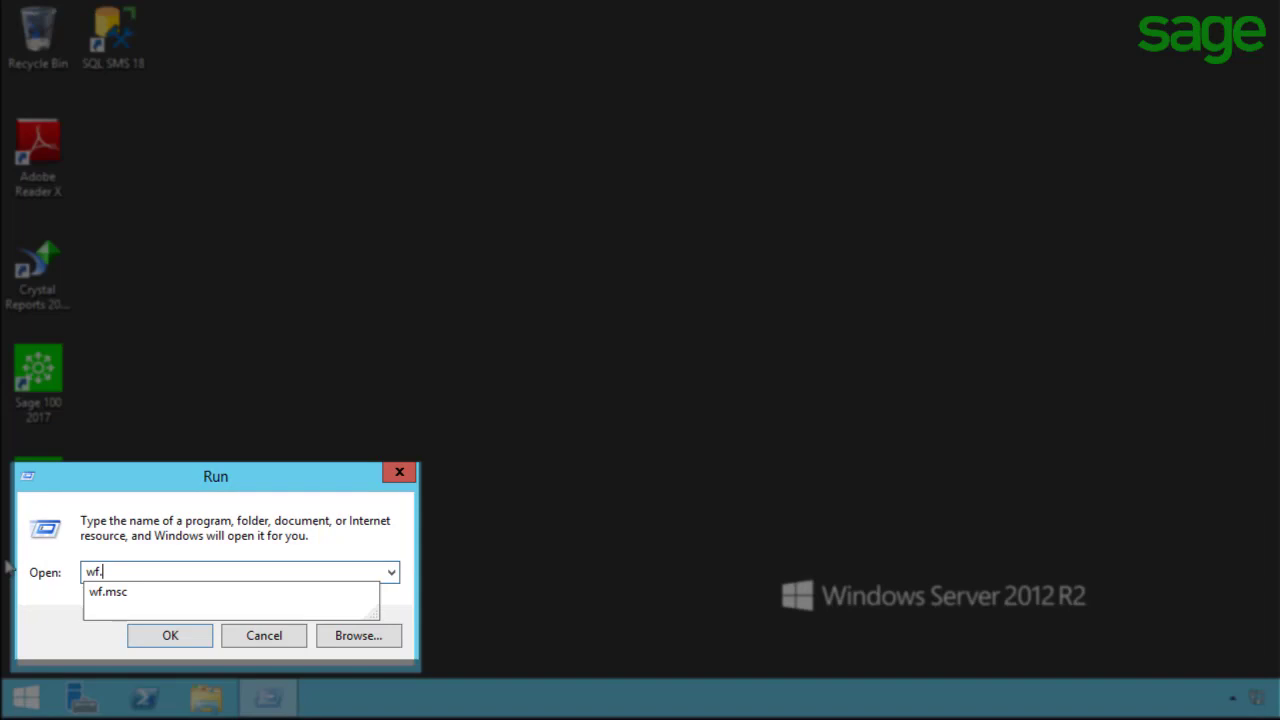
text(.msc)
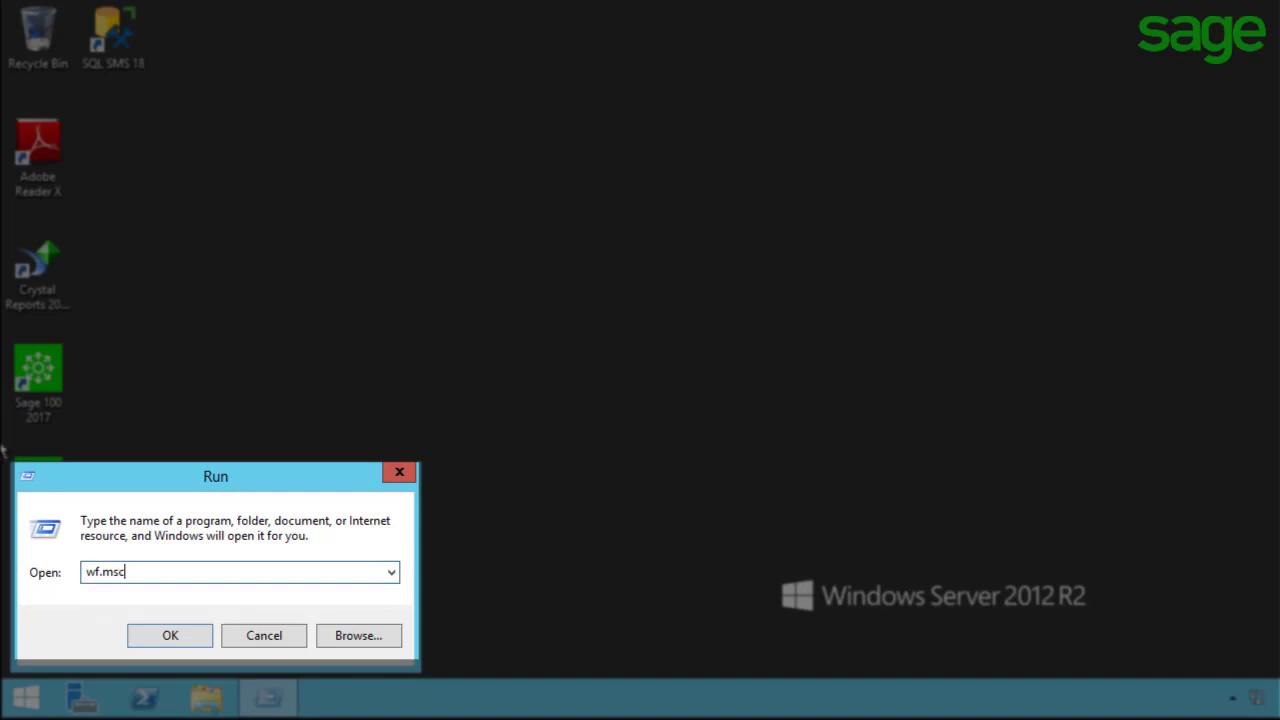
click(168, 636)
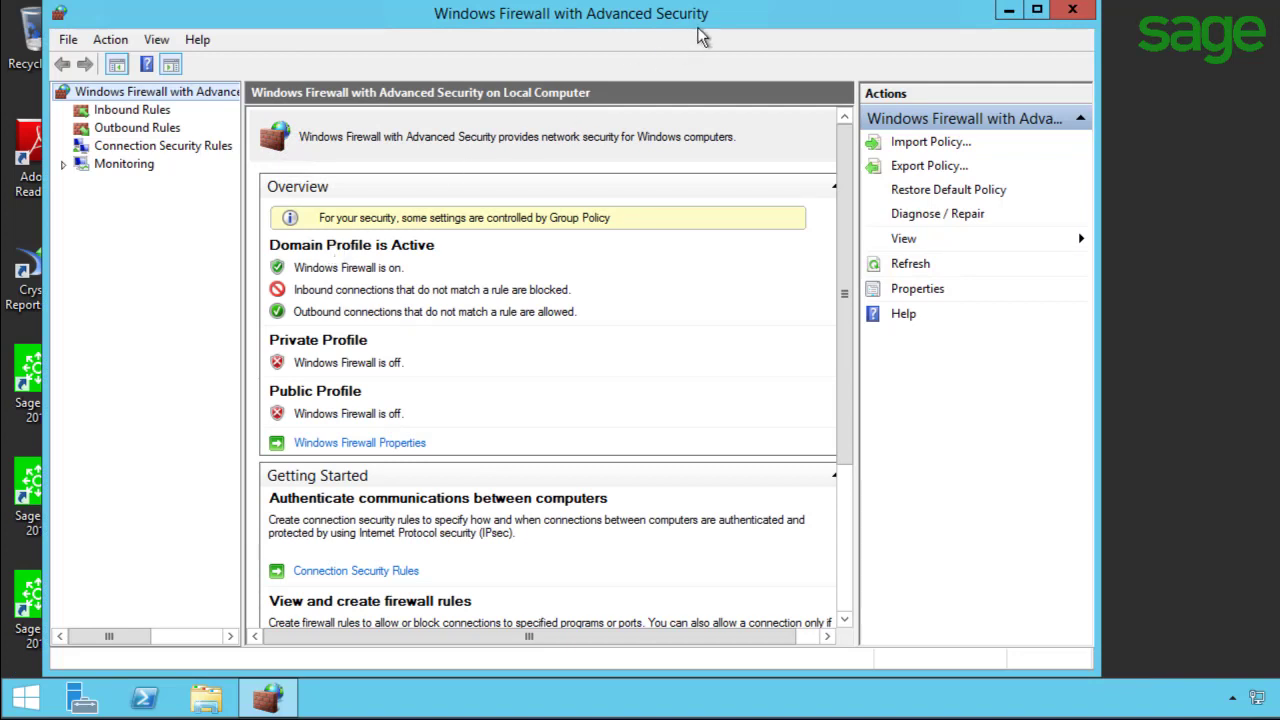
Start a new inbound rule of type Program and advance to its Program step
key(Down)
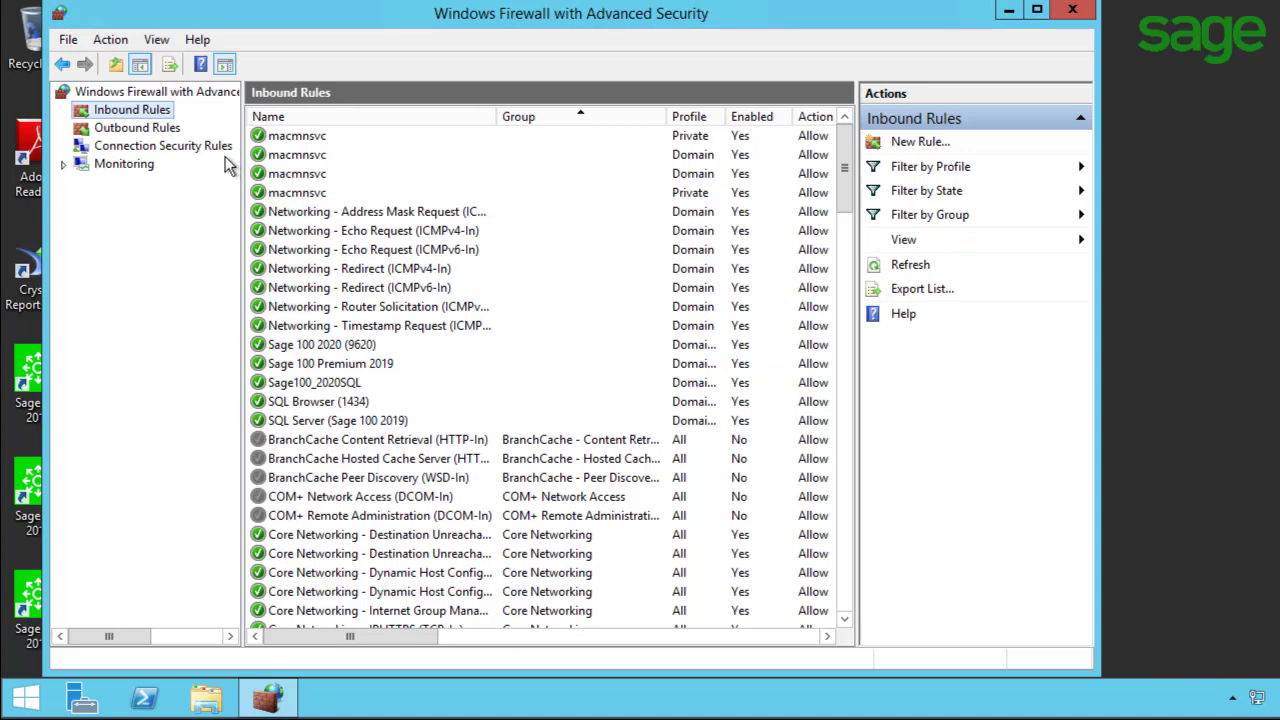
right_click(145, 117)
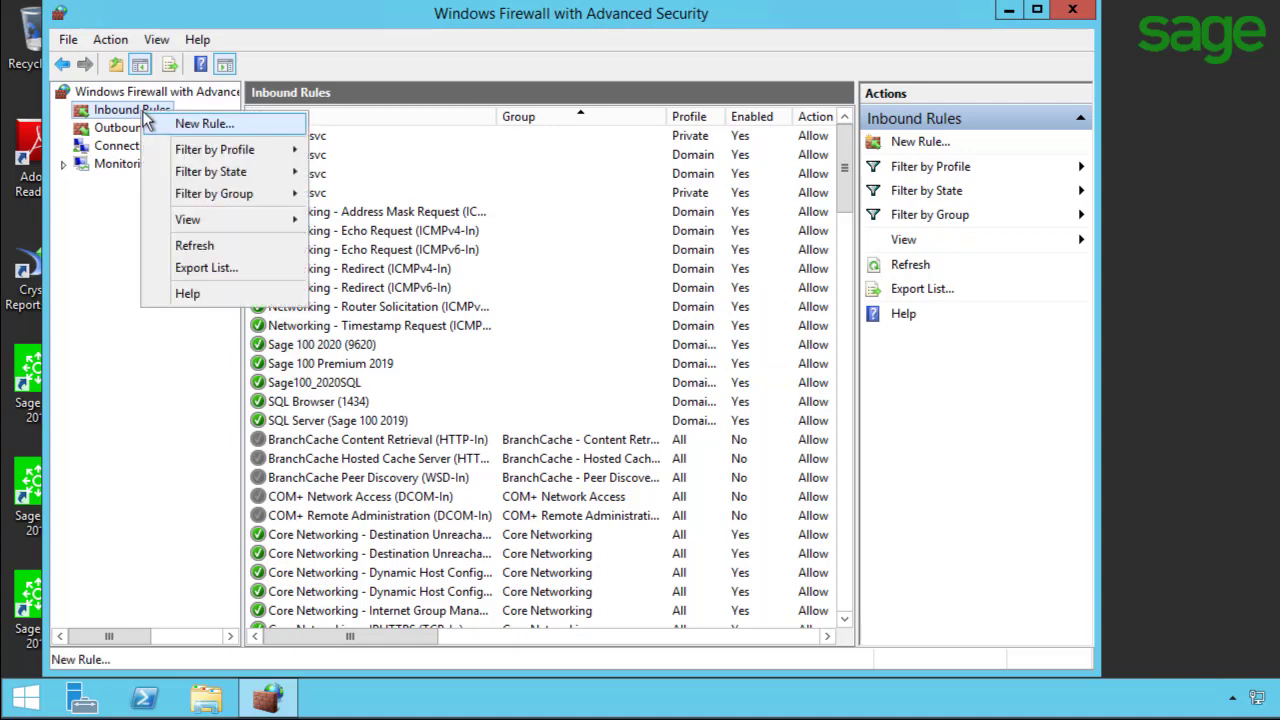
click(185, 124)
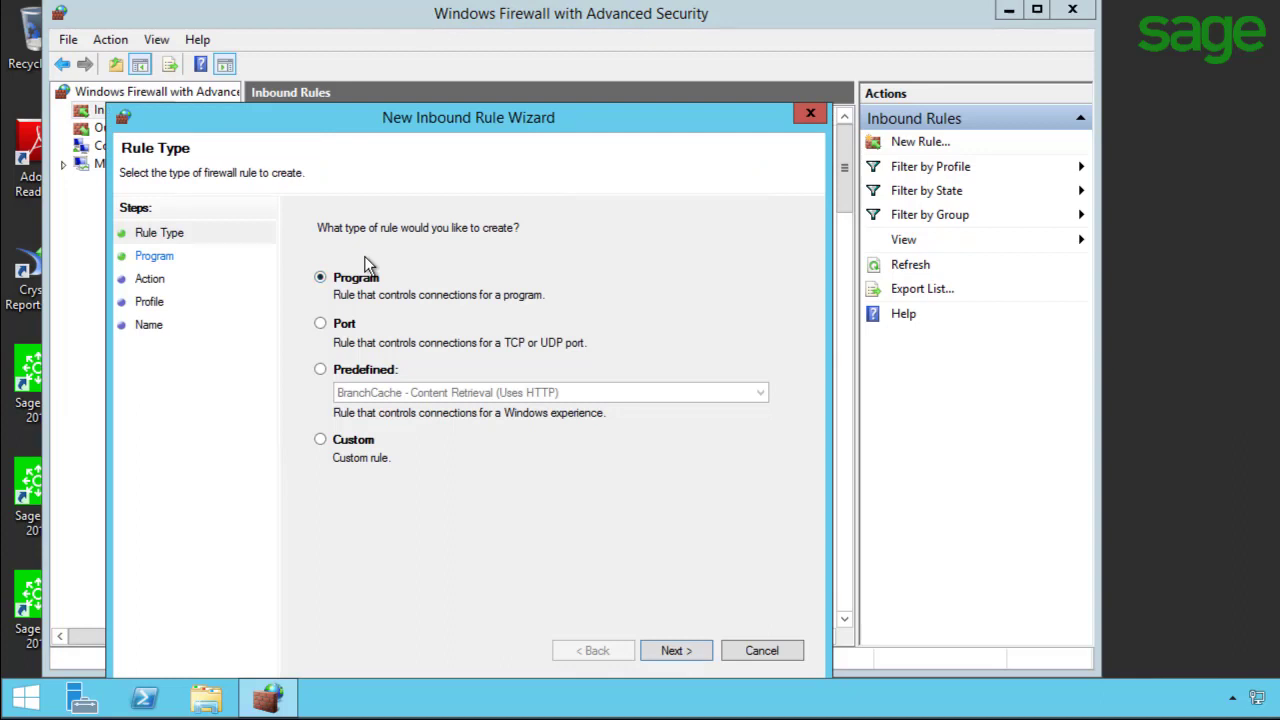
click(671, 645)
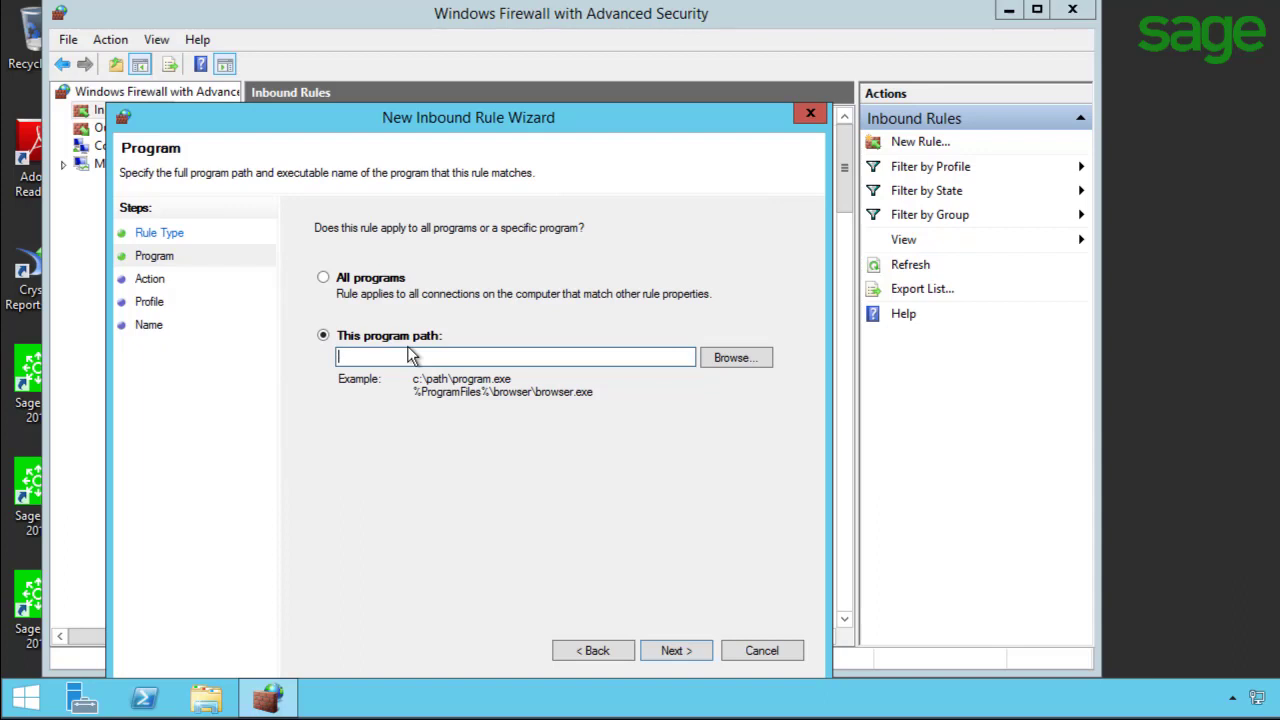
In the file picker, browse to E:\Sage\Sage 100 Premium 2020\MAS90
click(735, 358)
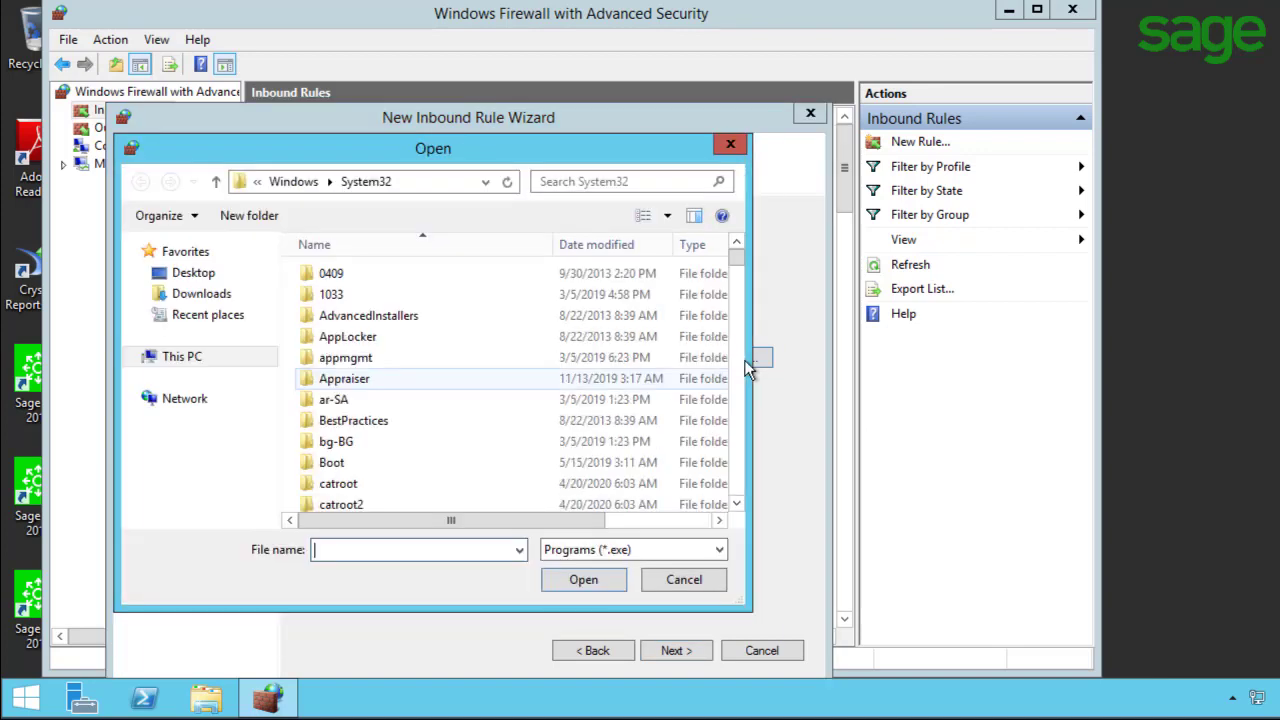
click(180, 360)
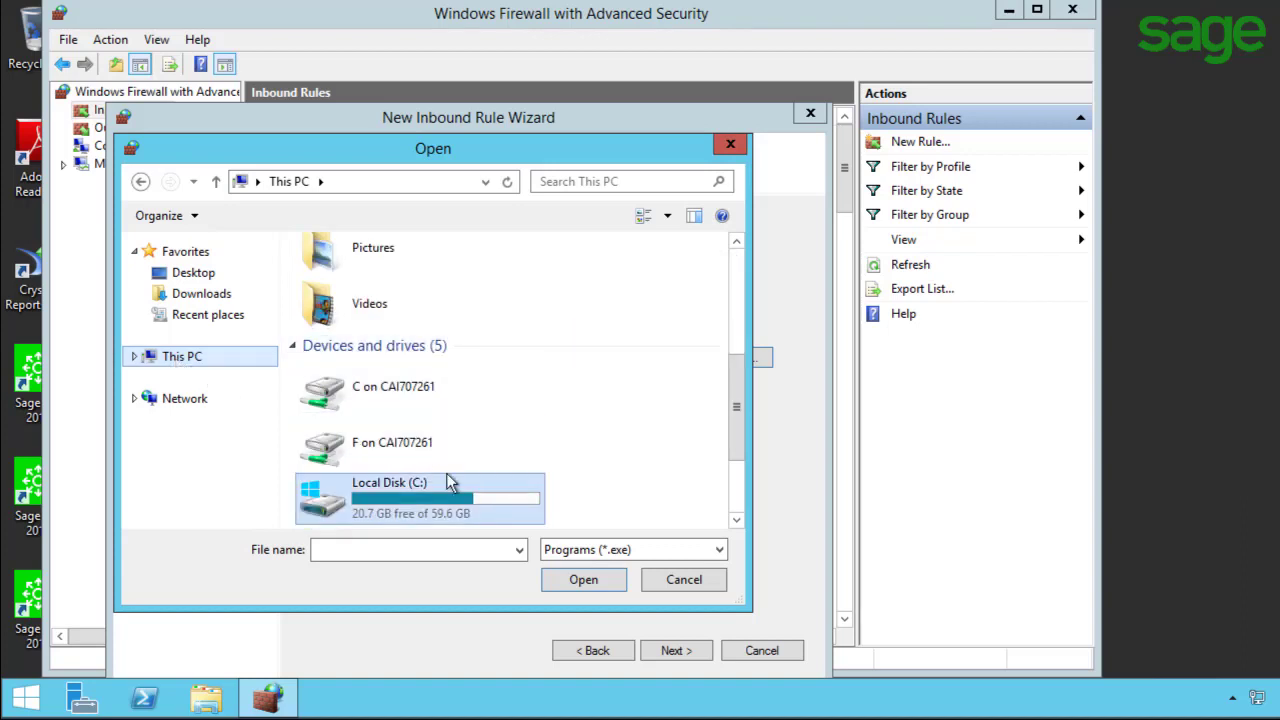
click(737, 466)
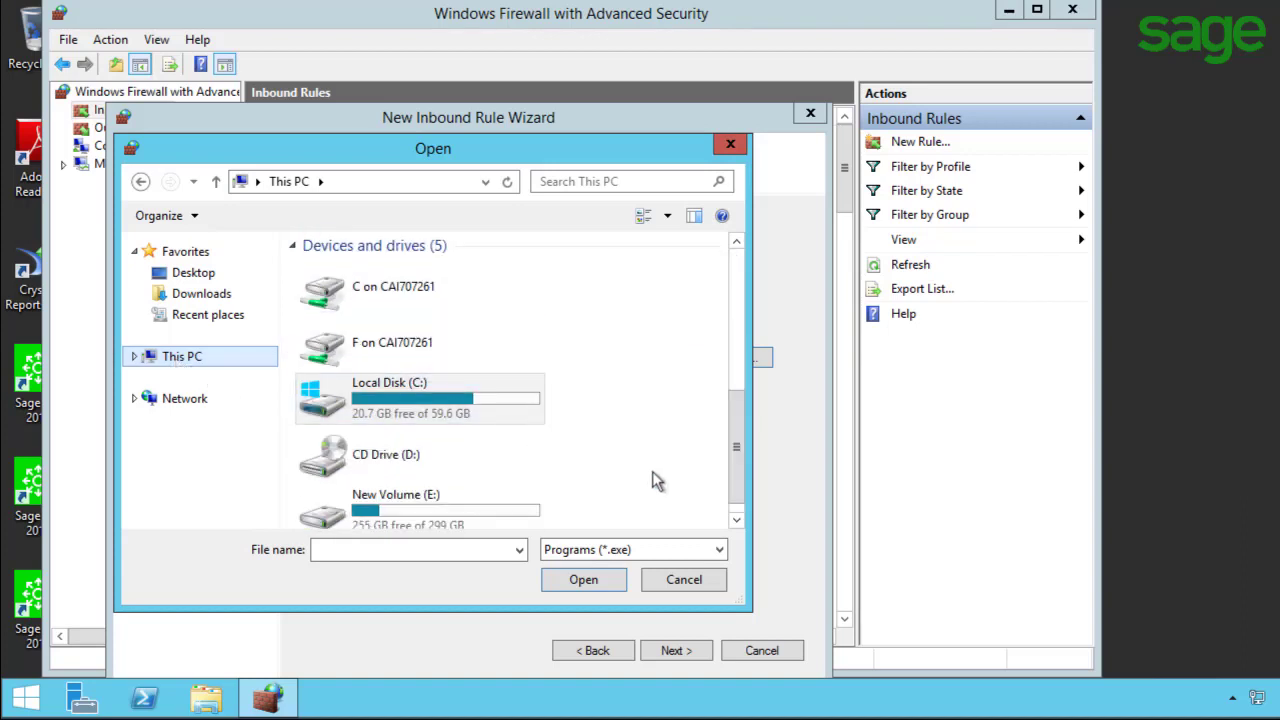
double_click(418, 522)
double_click(349, 333)
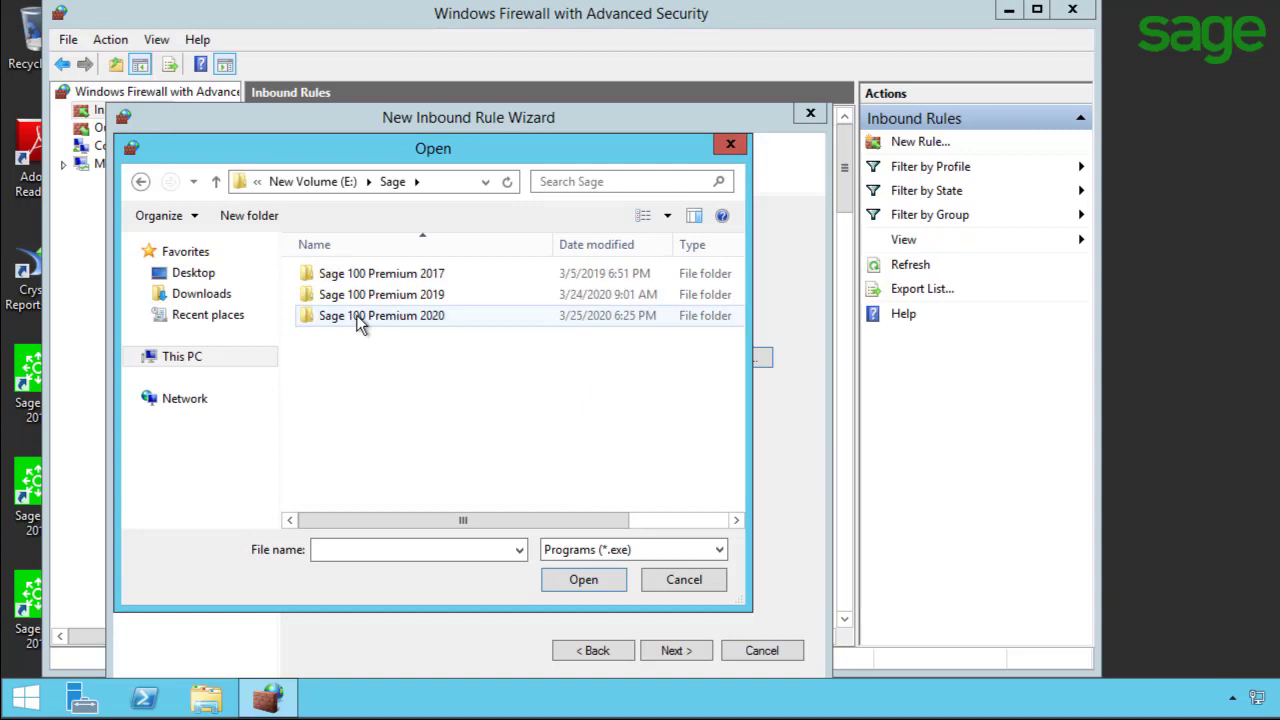
double_click(358, 320)
double_click(342, 280)
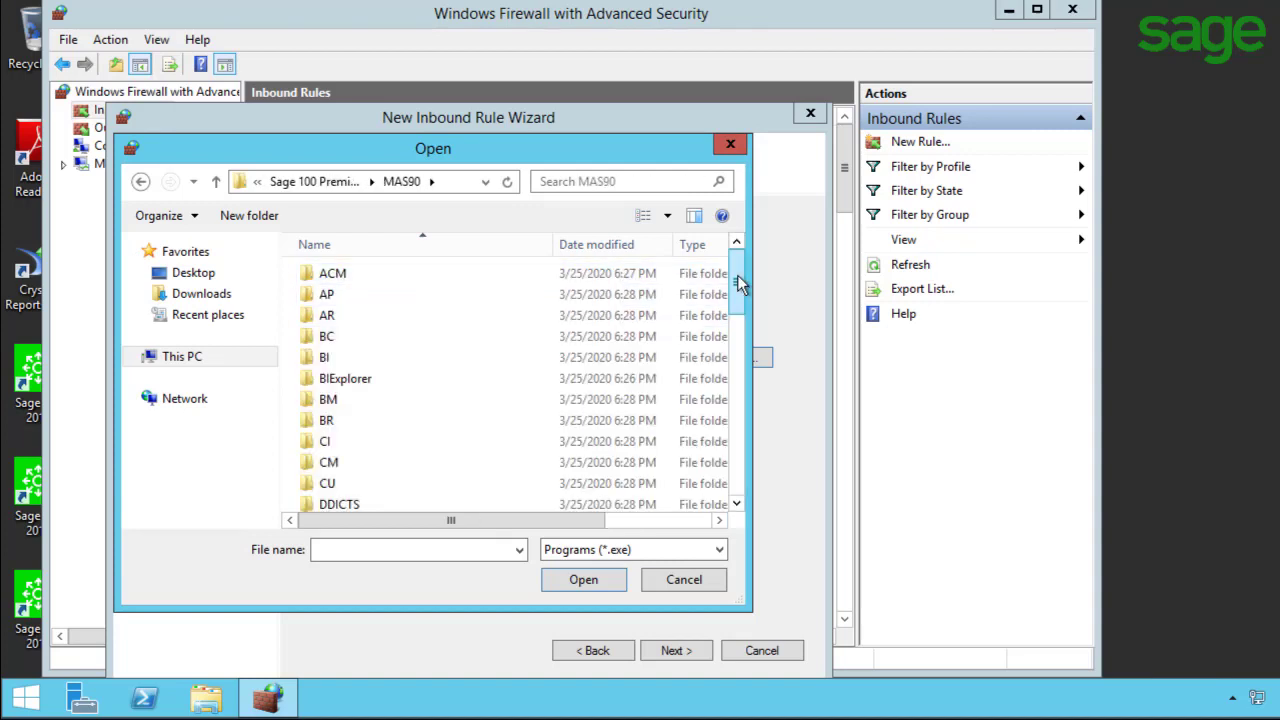
Choose pvxwin32.exe in the Home folder as the rule's program
drag(738, 284, 736, 330)
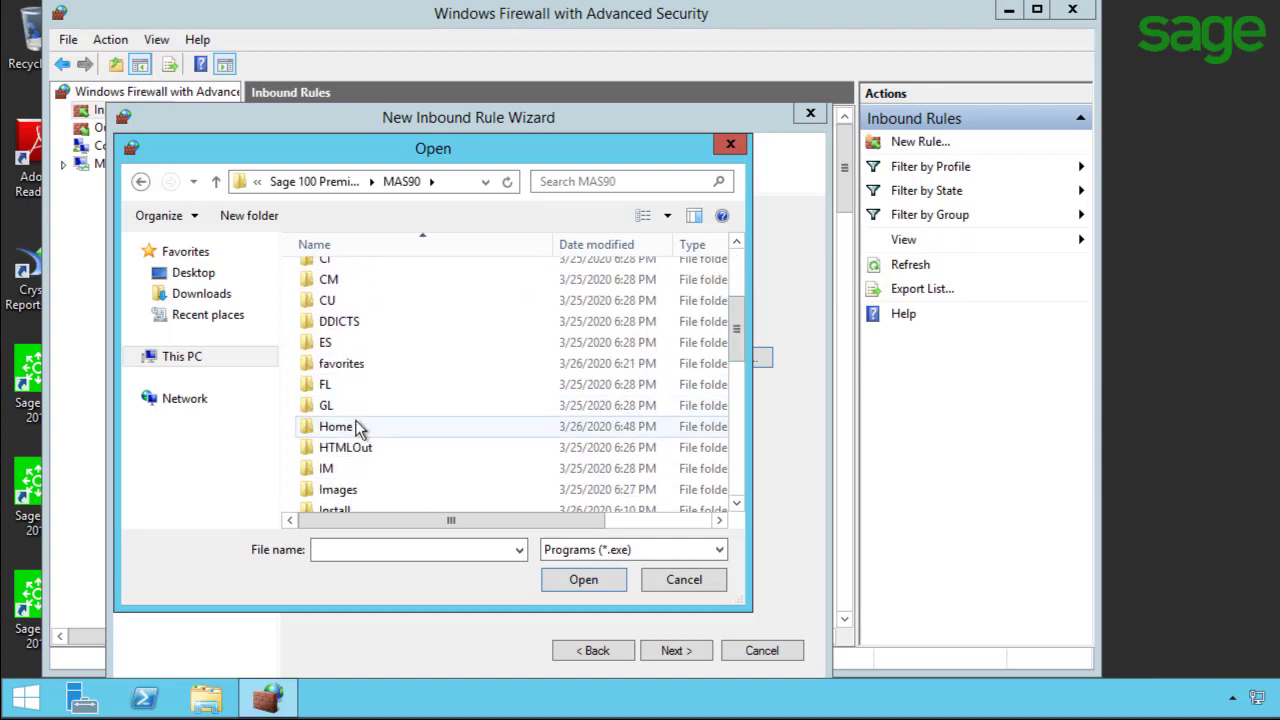
double_click(360, 428)
click(360, 428)
key(p)
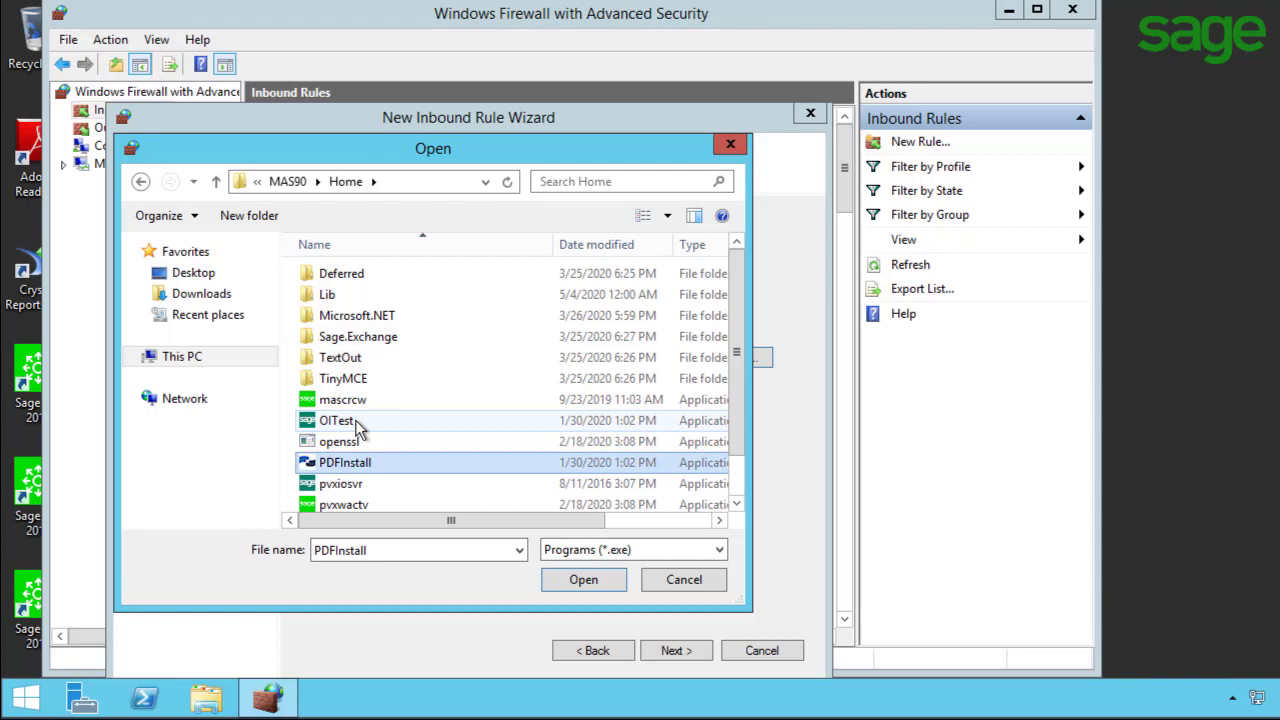
scroll(360, 430, down, 1)
click(358, 483)
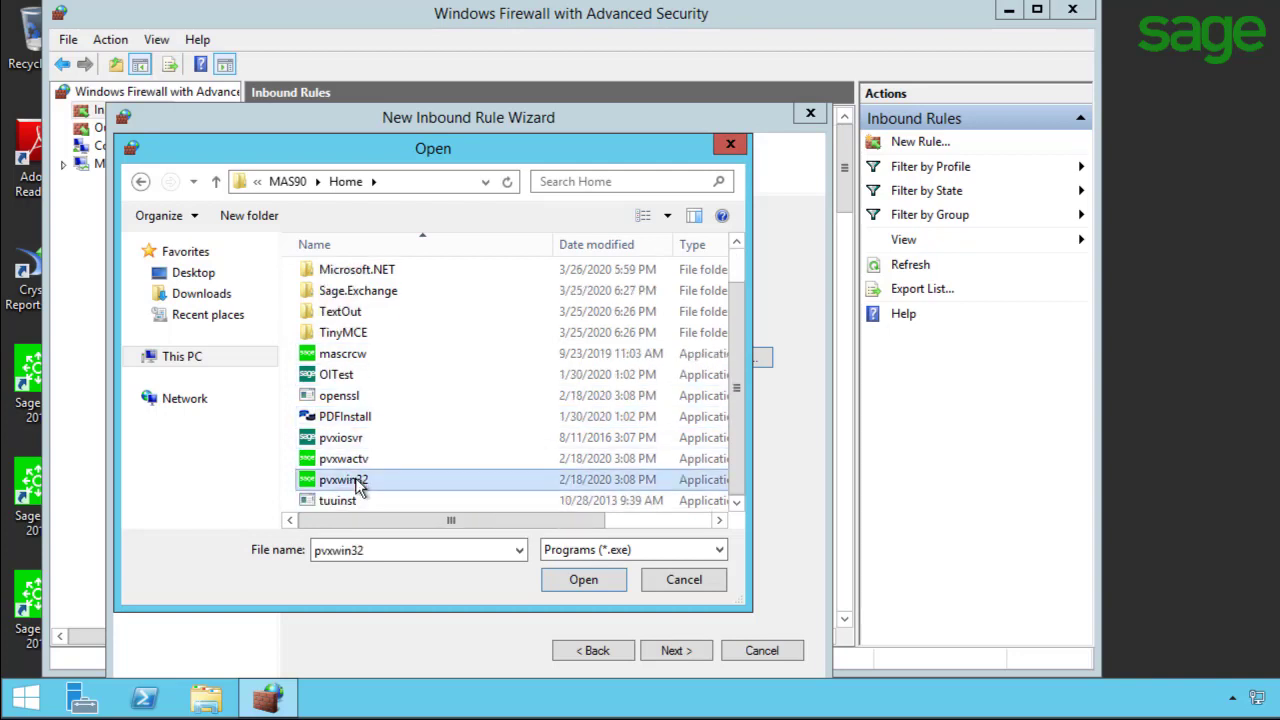
click(580, 586)
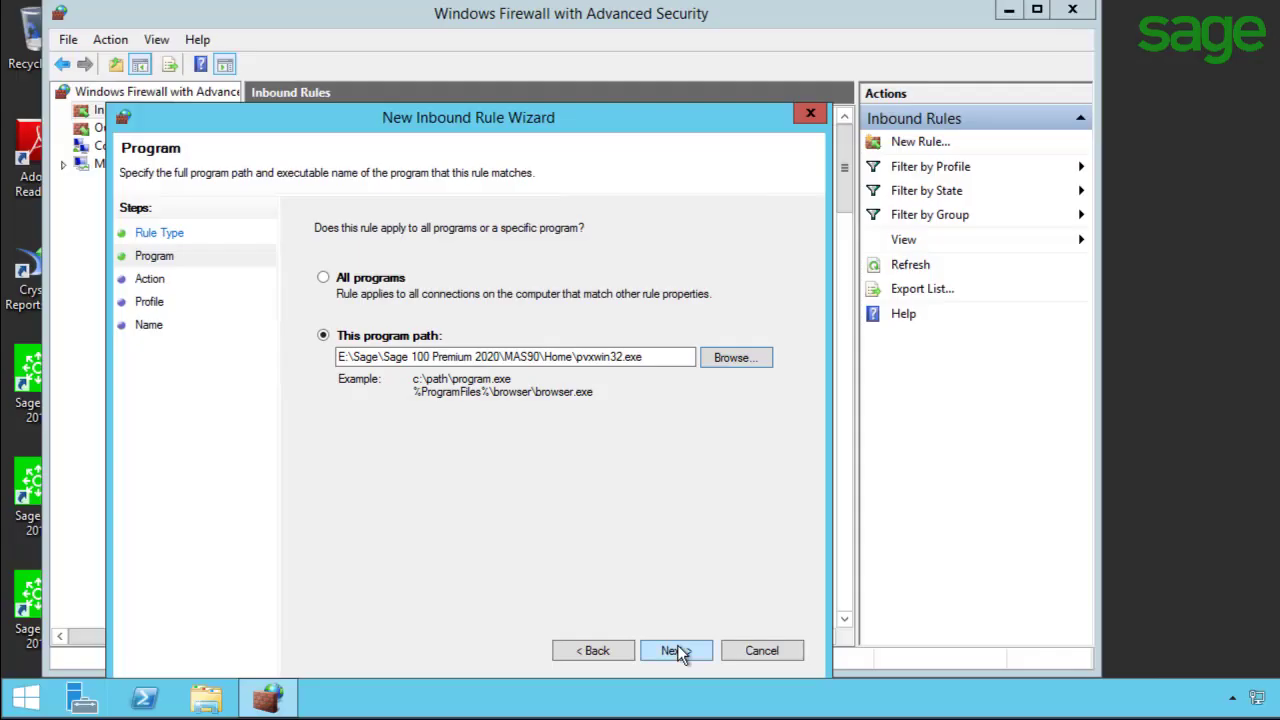
Keep Allow the connection and limit the rule to Domain and Private profiles
click(676, 650)
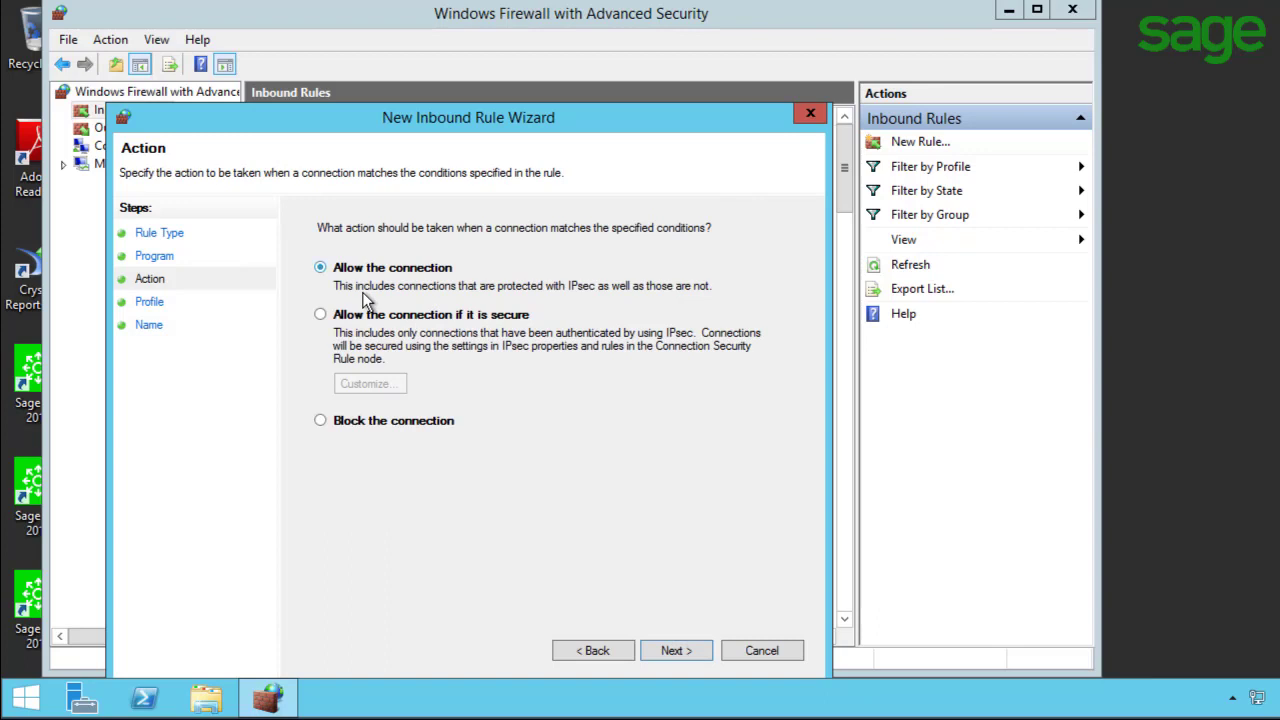
click(676, 650)
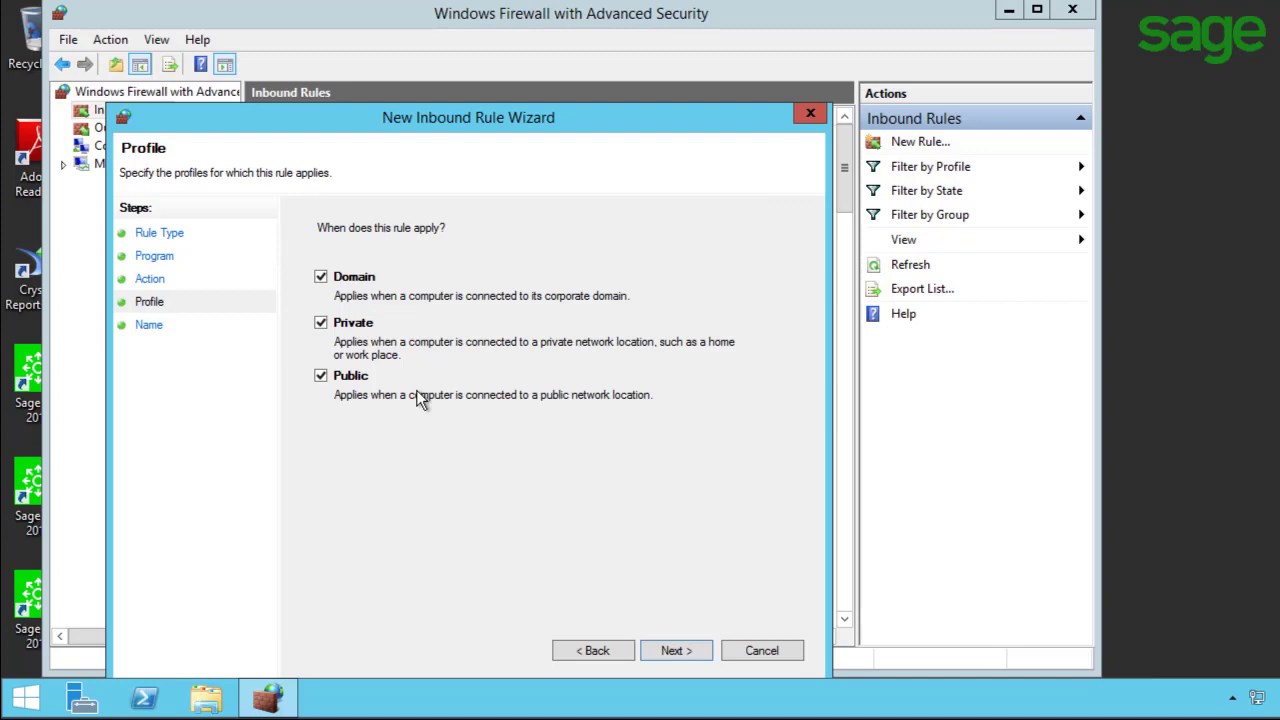
click(322, 380)
click(674, 650)
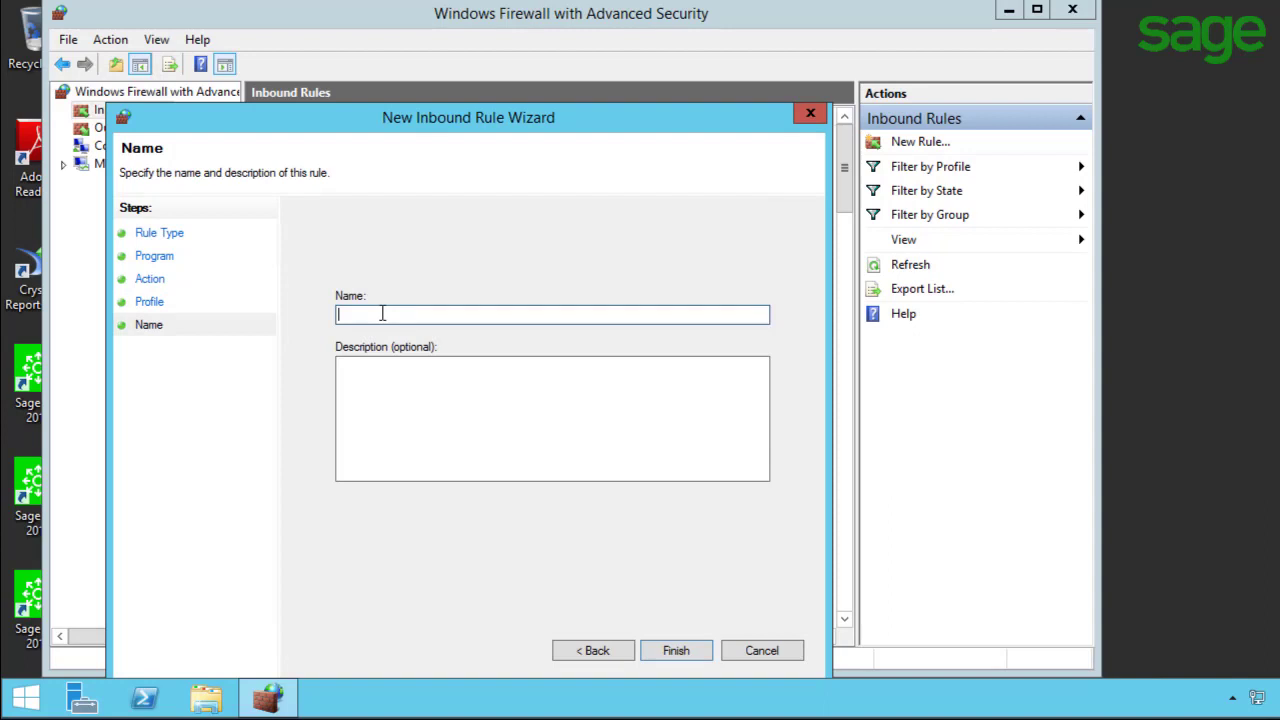
text(Sage 100 2020 (9620)
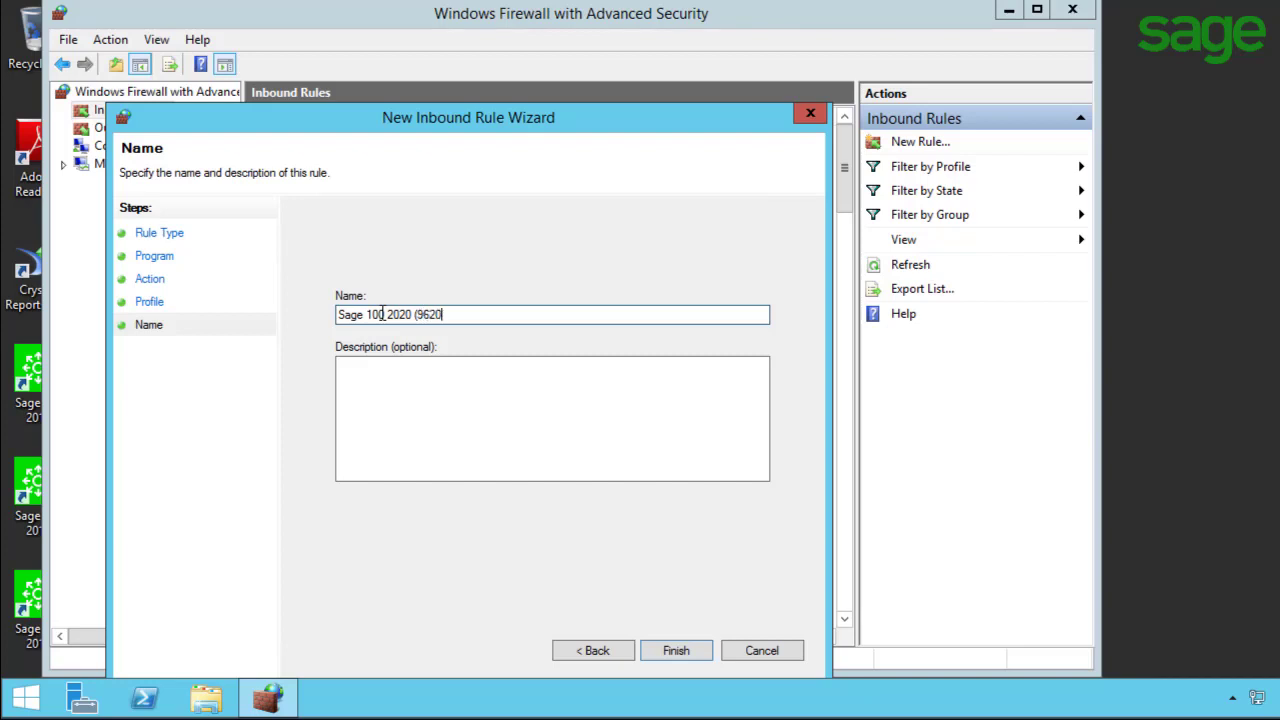
text())
key(ctrl+a)
key(ctrl+c)
click(383, 390)
key(ctrl+v)
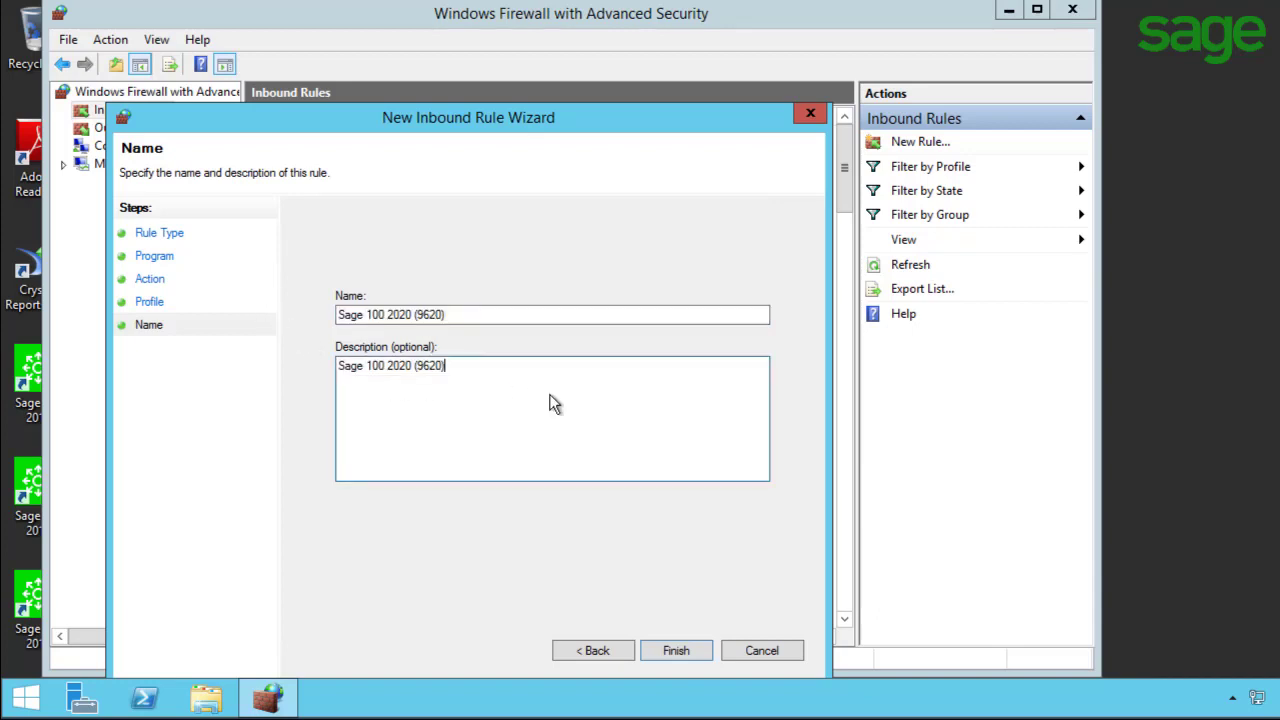
click(676, 651)
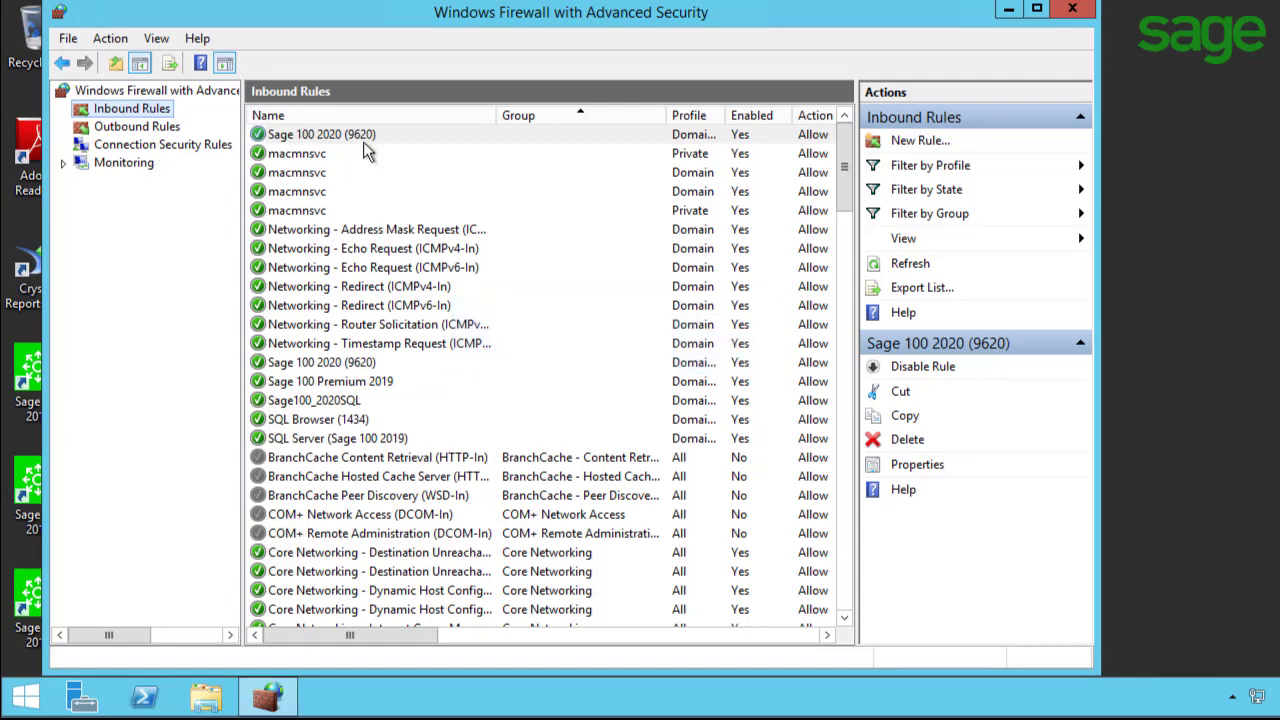
Create a new Port rule for UDP local port 1434, keeping Allow the connection
right_click(153, 116)
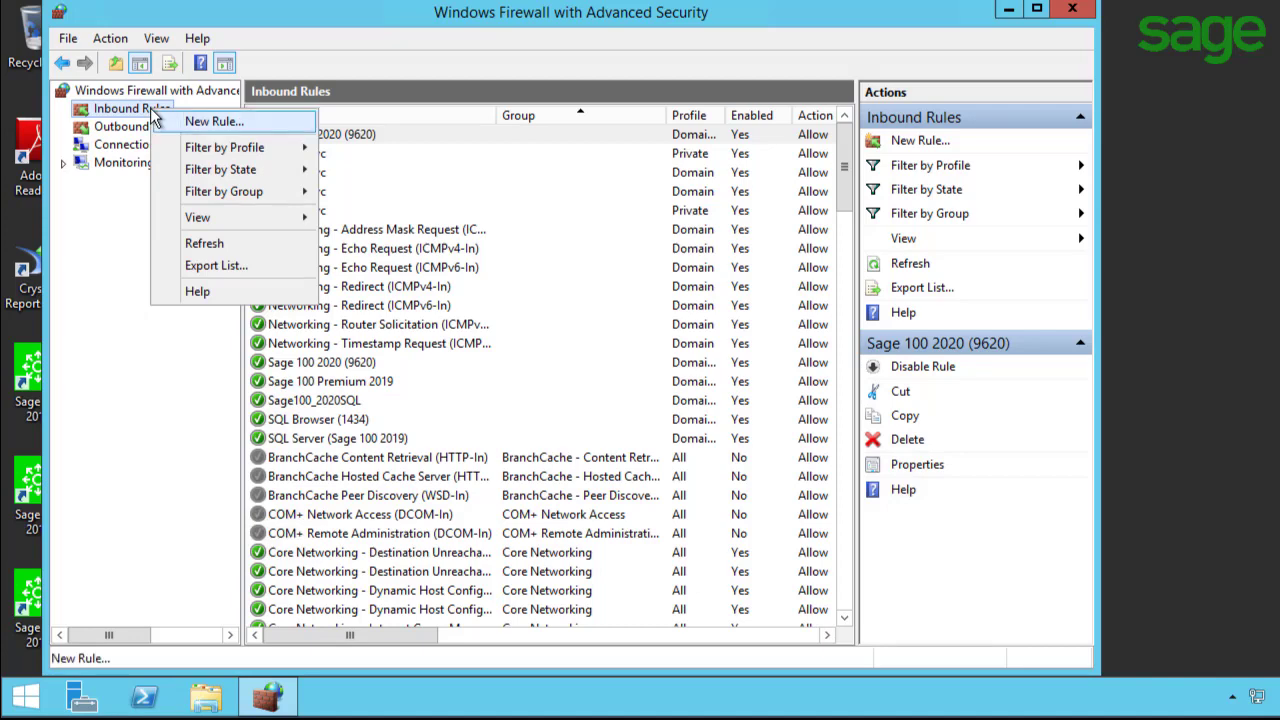
click(196, 121)
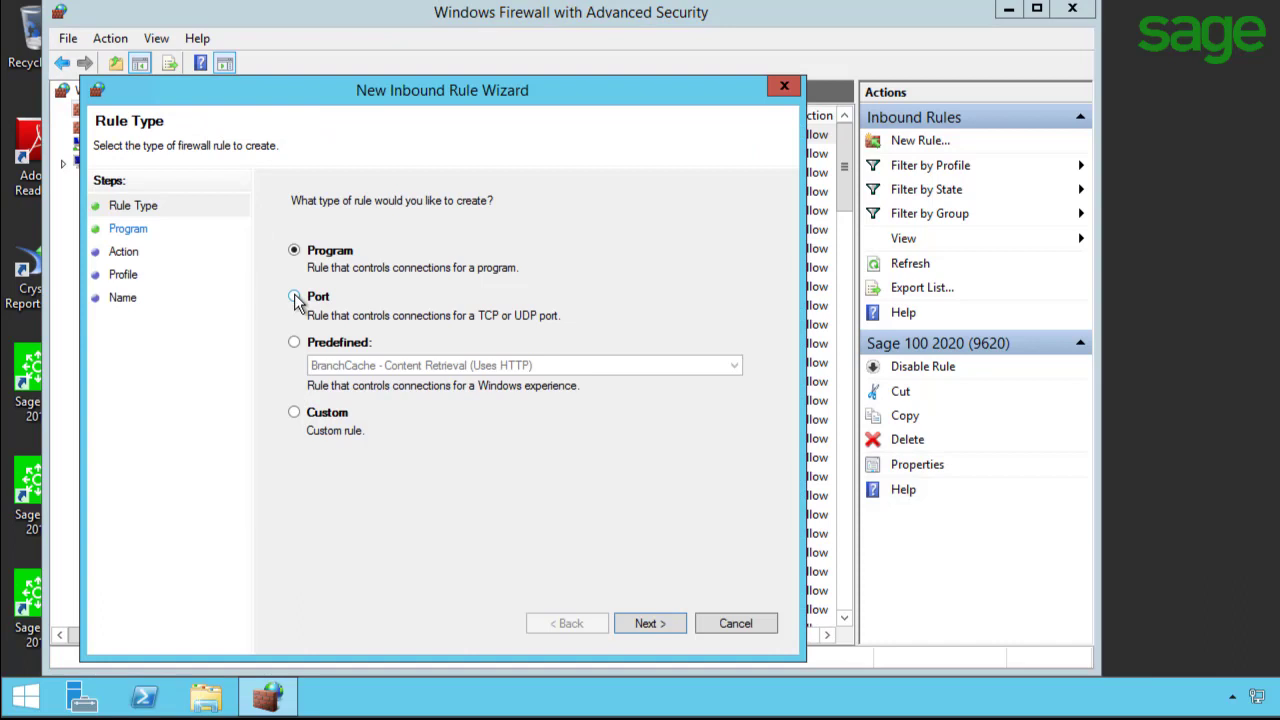
click(294, 297)
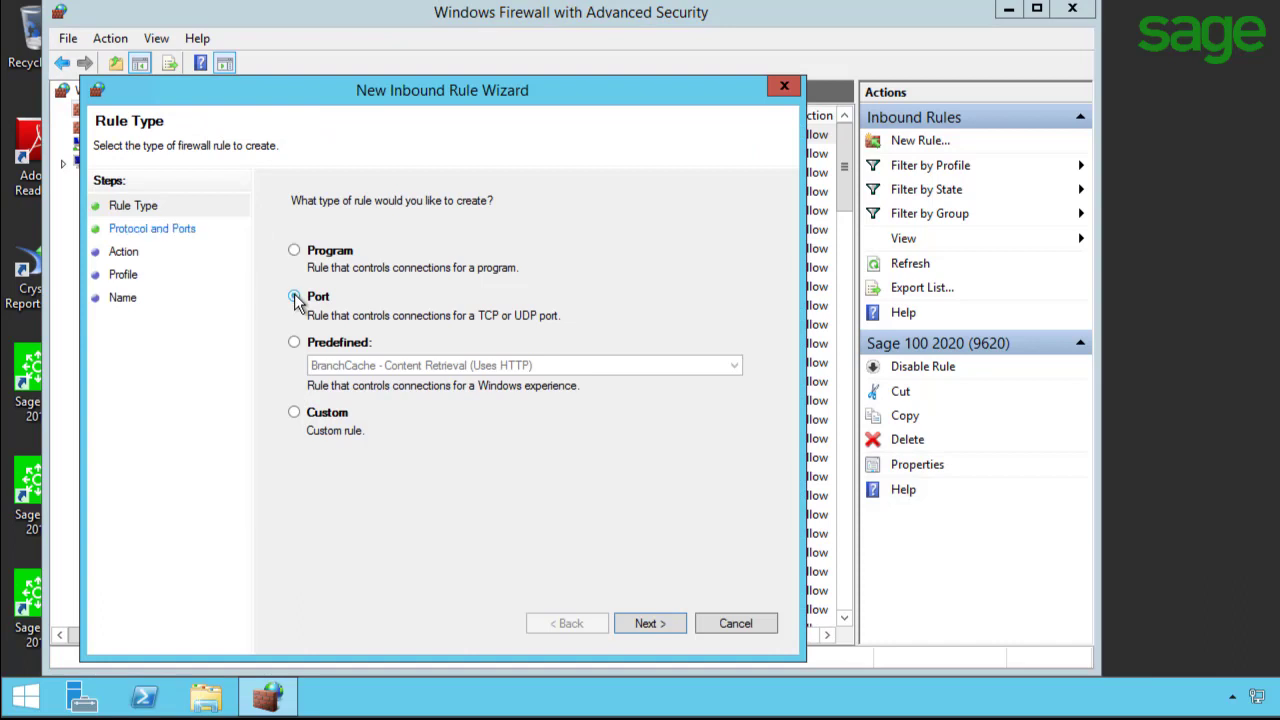
click(640, 622)
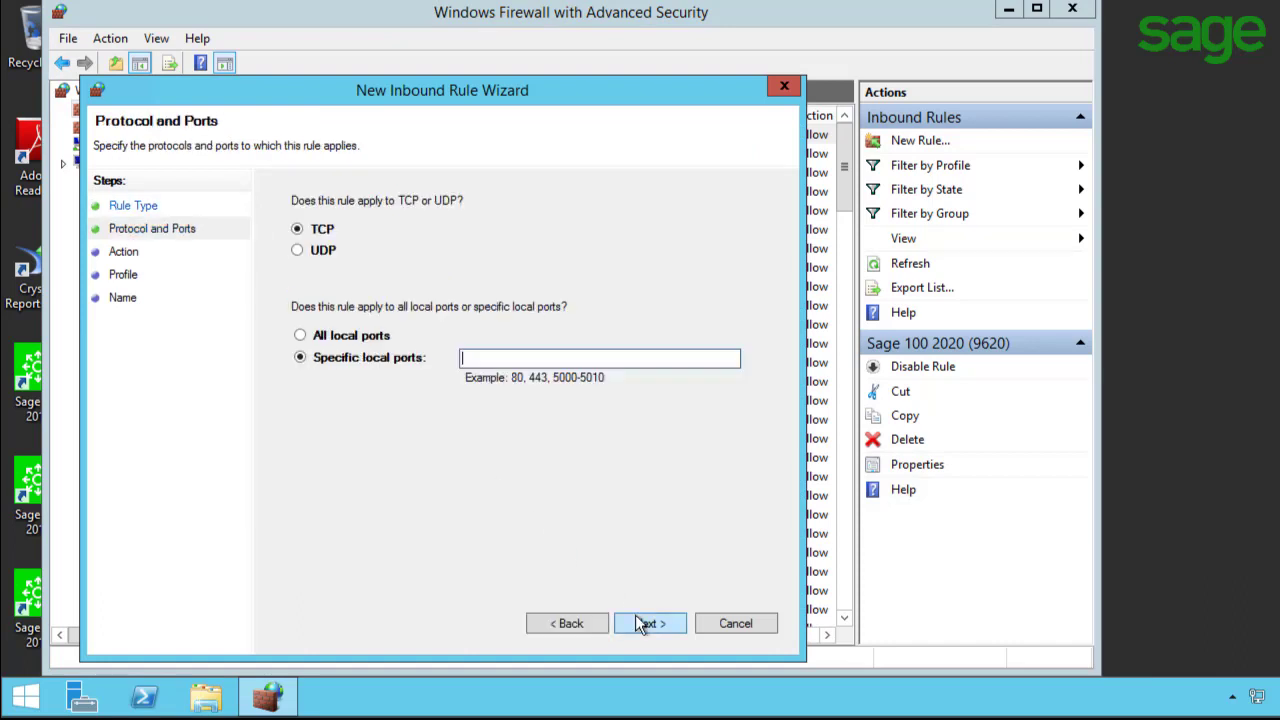
click(298, 251)
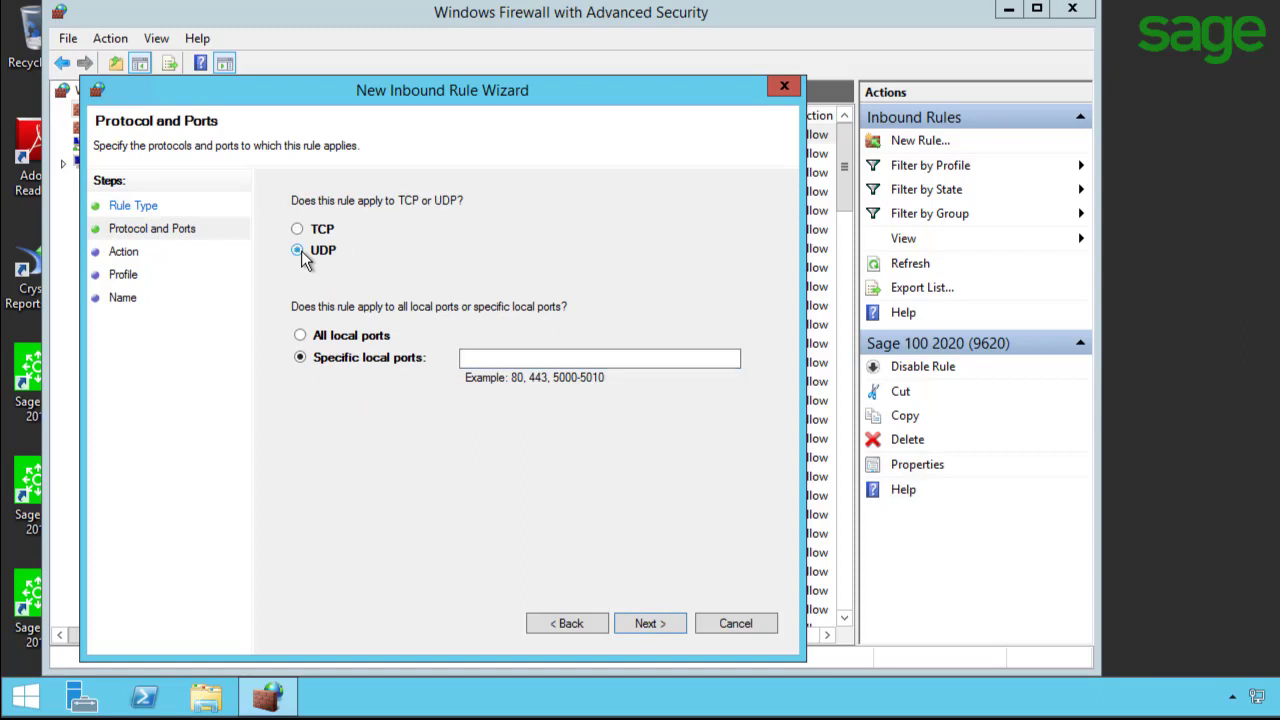
click(491, 358)
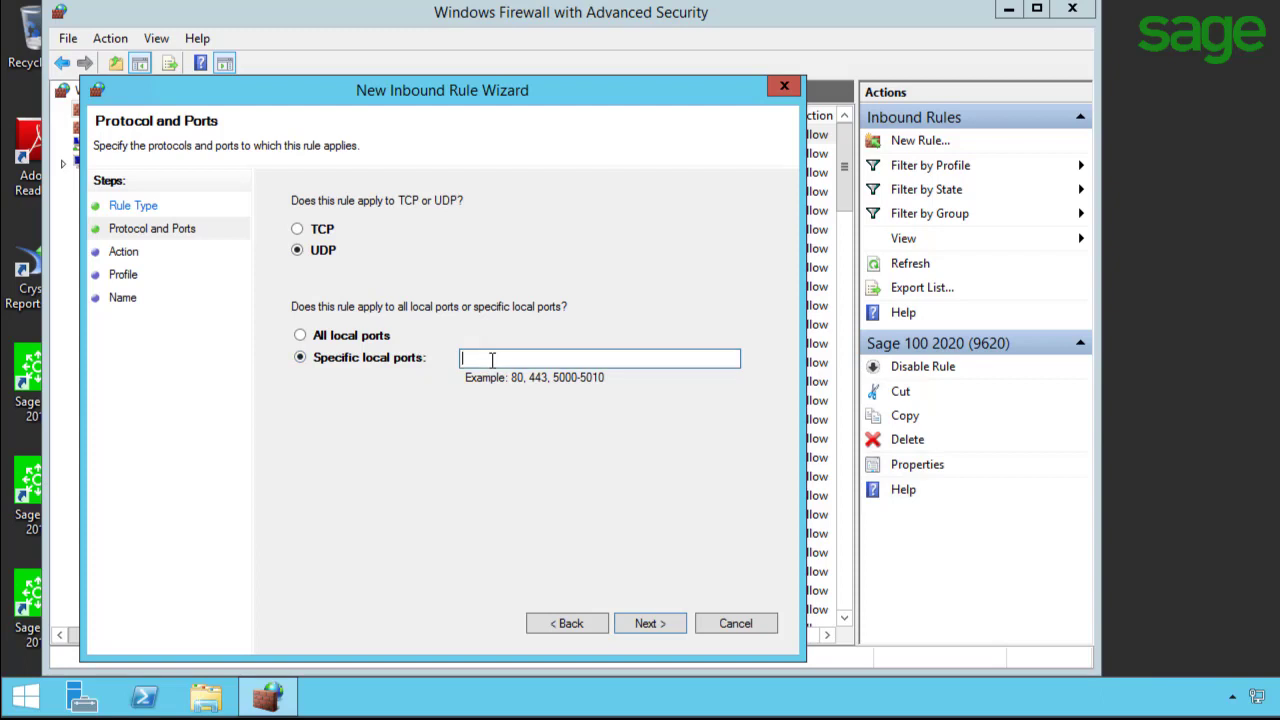
text(1434)
click(651, 623)
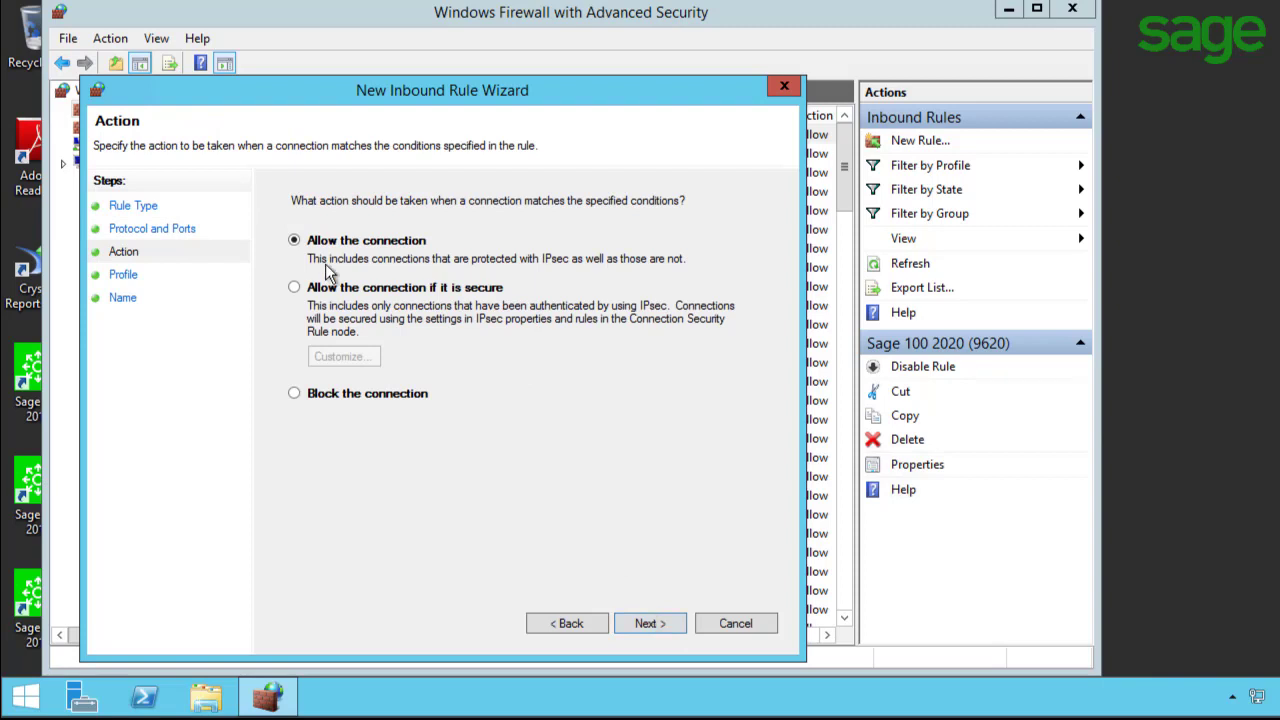
click(638, 623)
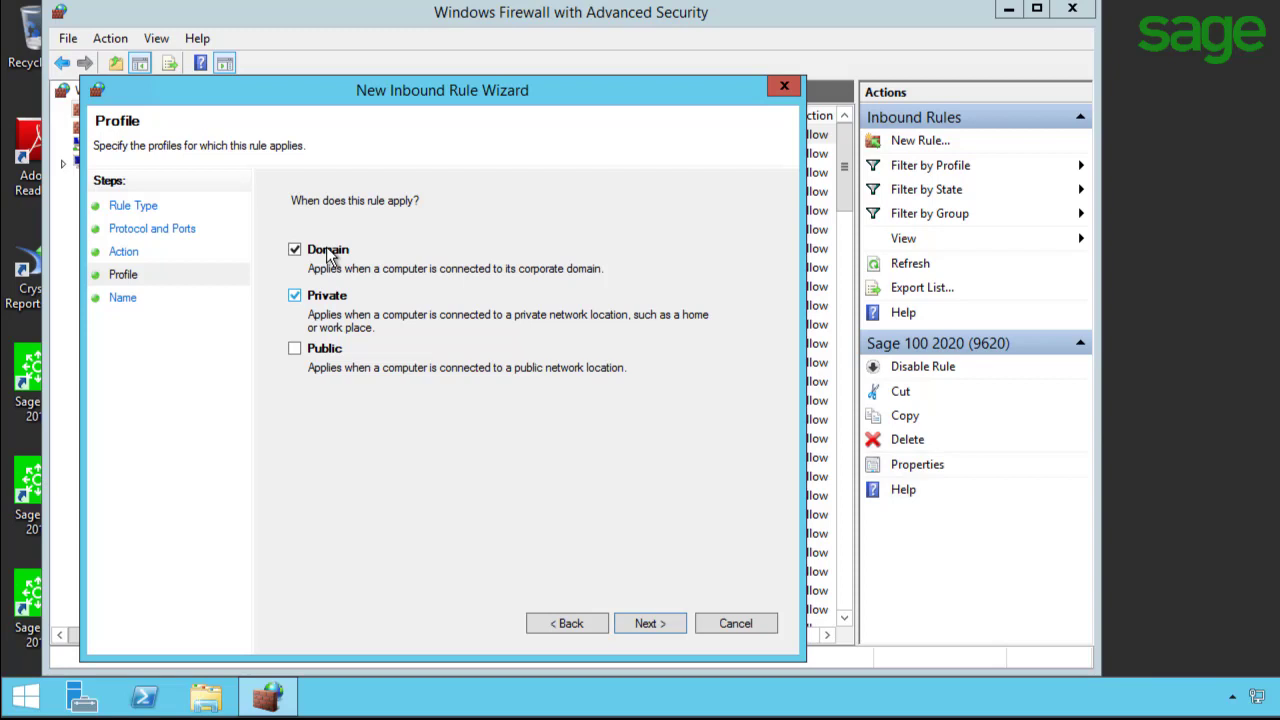
Keep Domain and Private, name the rule 'SQL Browser (1434)' with matching description, and finish
click(648, 624)
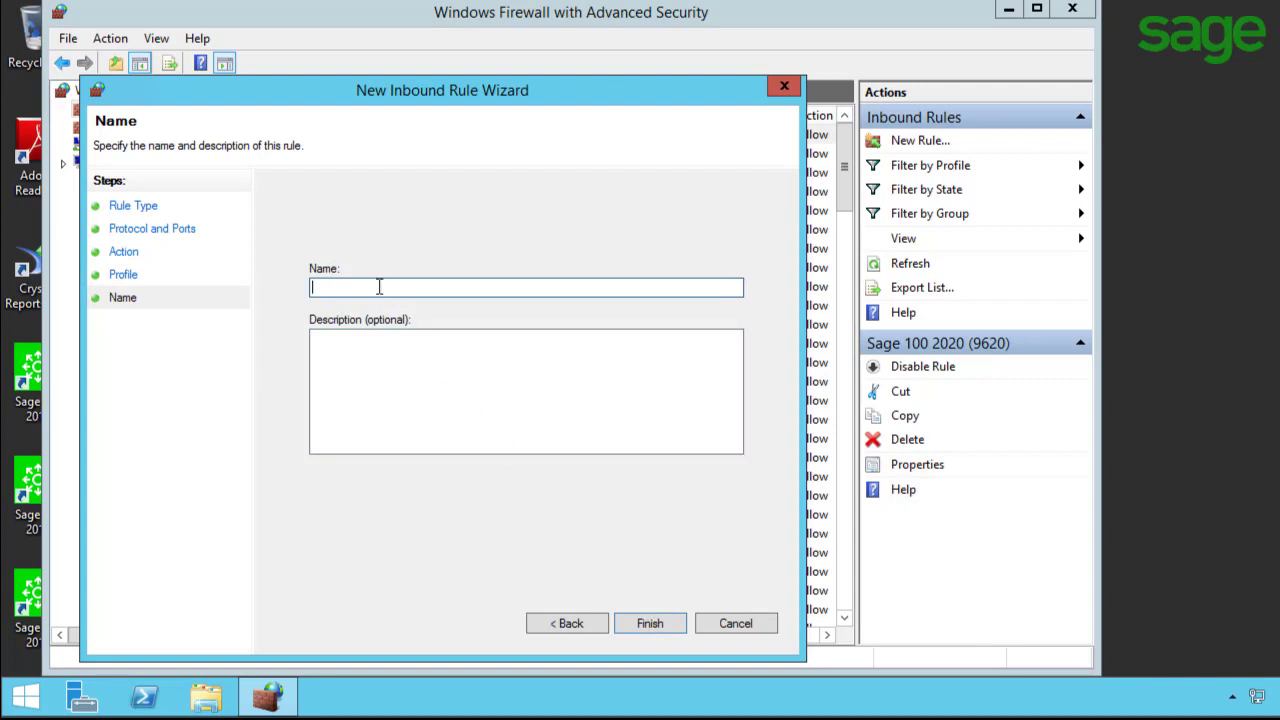
text(SQL Browser (1434))
key(ctrl+a)
click(384, 367)
key(ctrl+v)
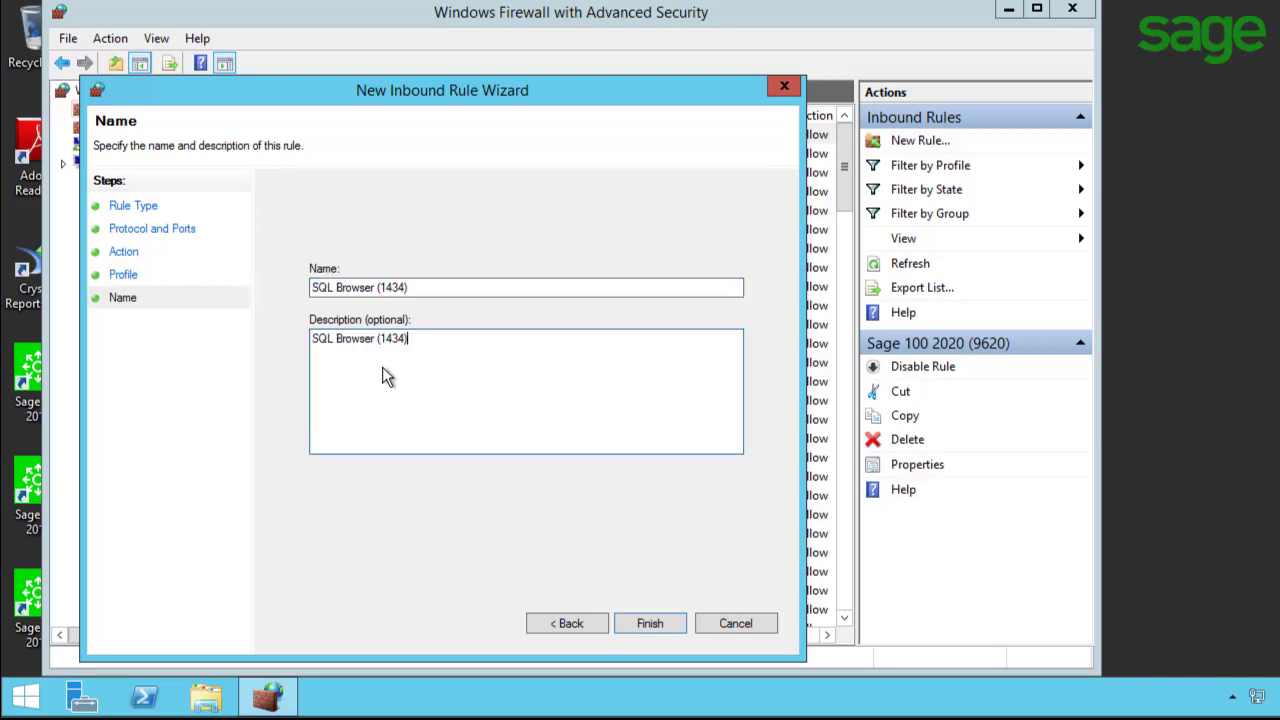
click(648, 622)
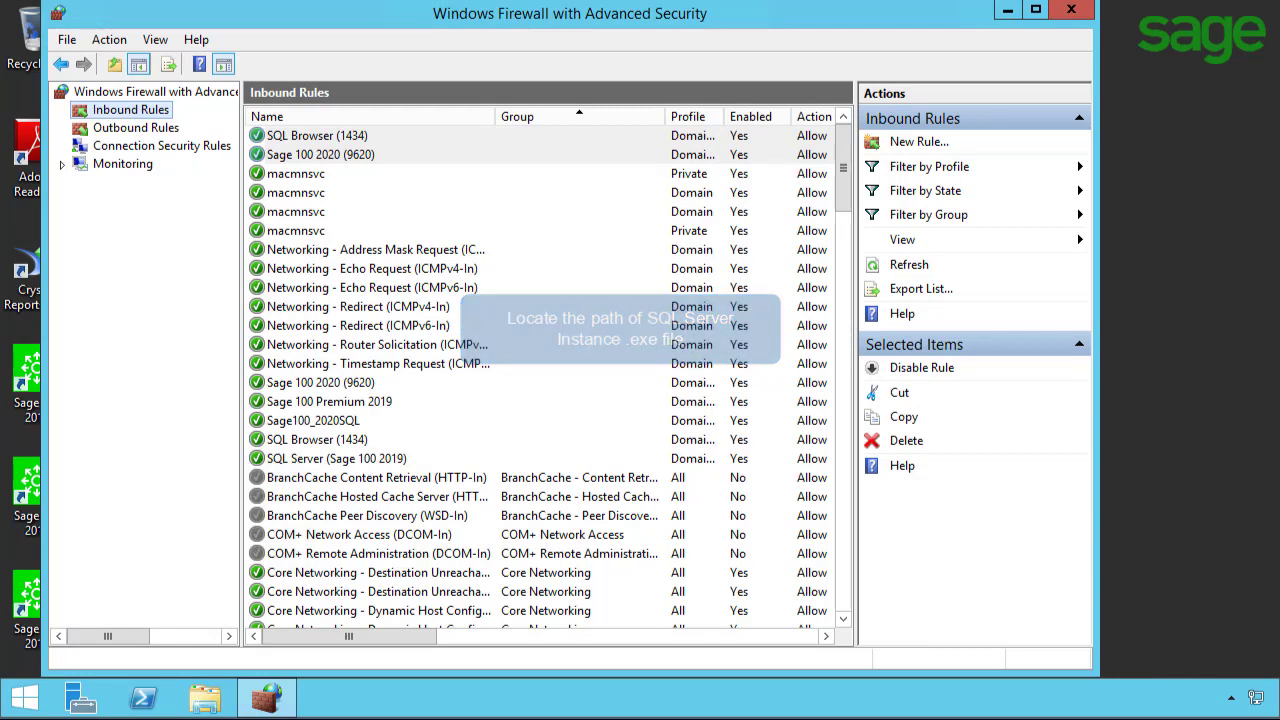
Launch Task Manager from the taskbar's context menu
right_click(476, 706)
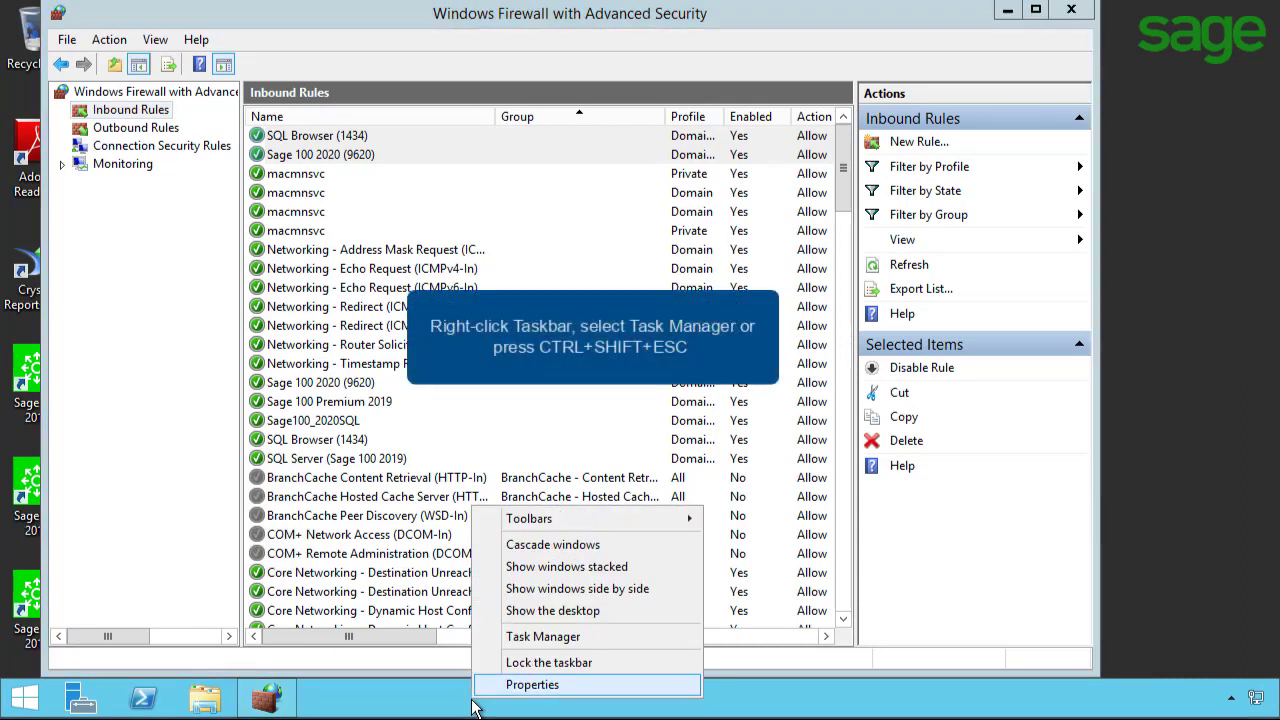
right_click(420, 706)
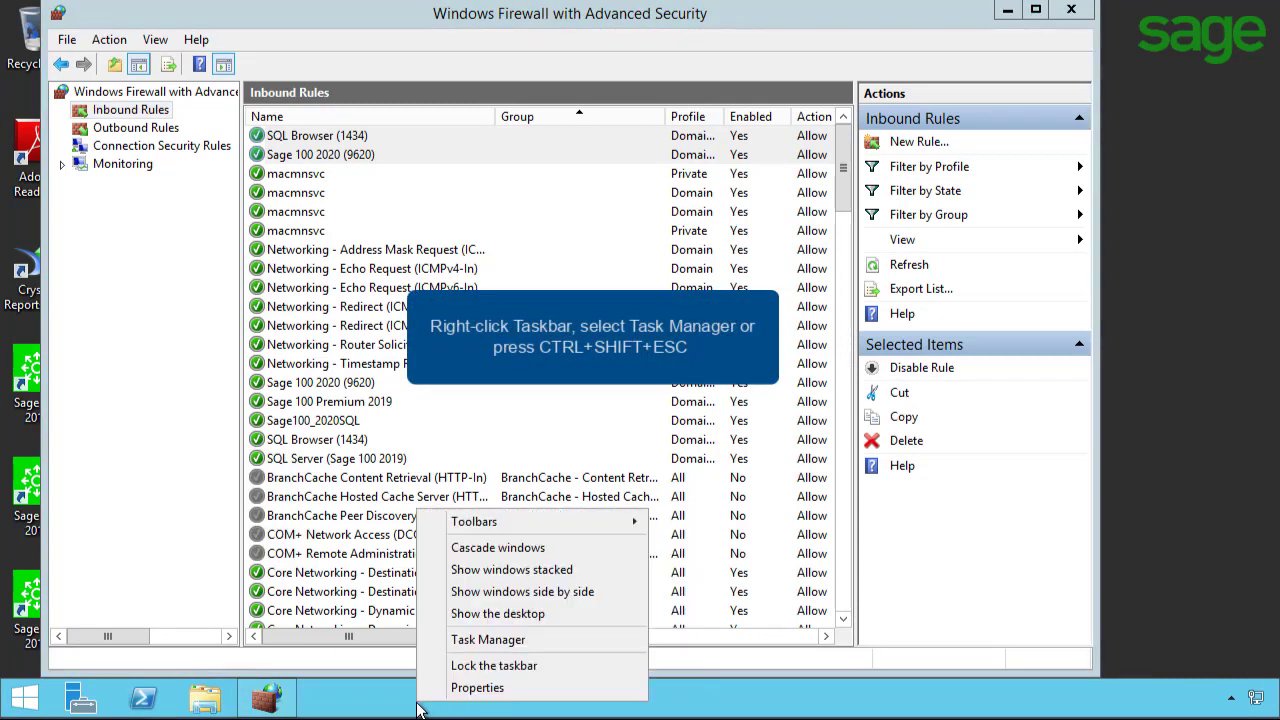
click(502, 641)
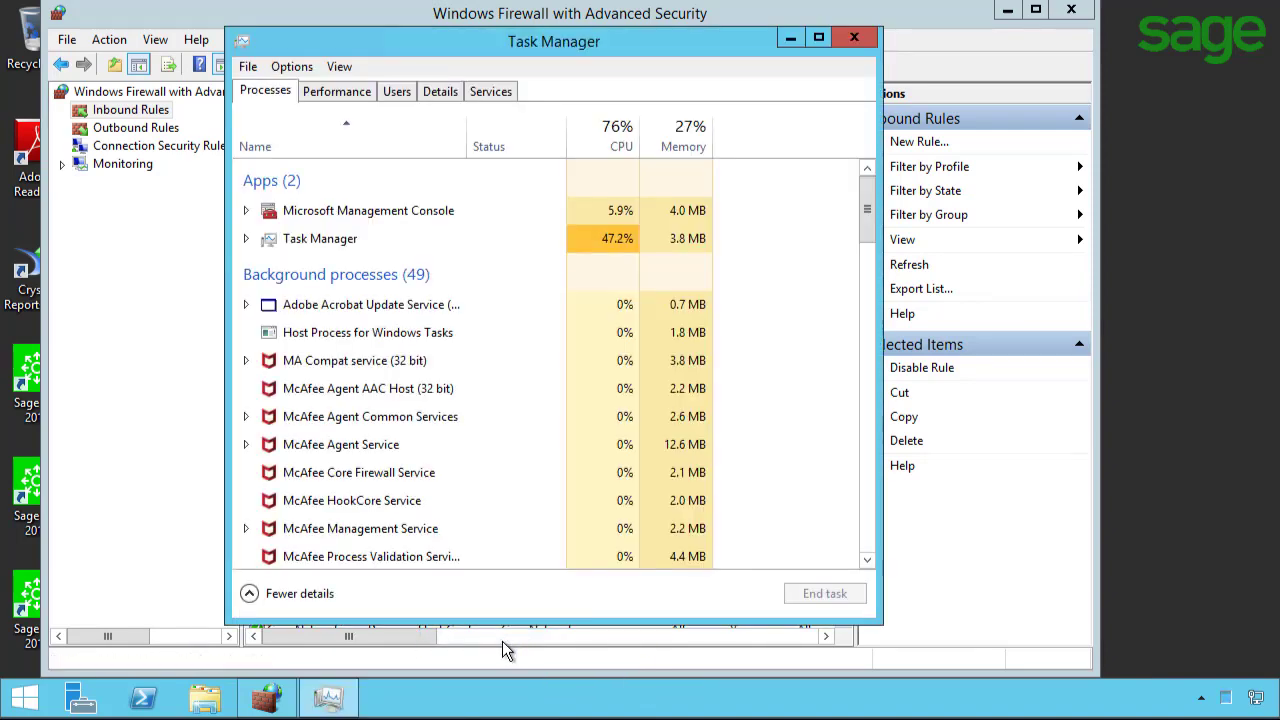
Open the Services console from Task Manager's Services tab and select SQL Server (SAGE100_2020)
click(486, 93)
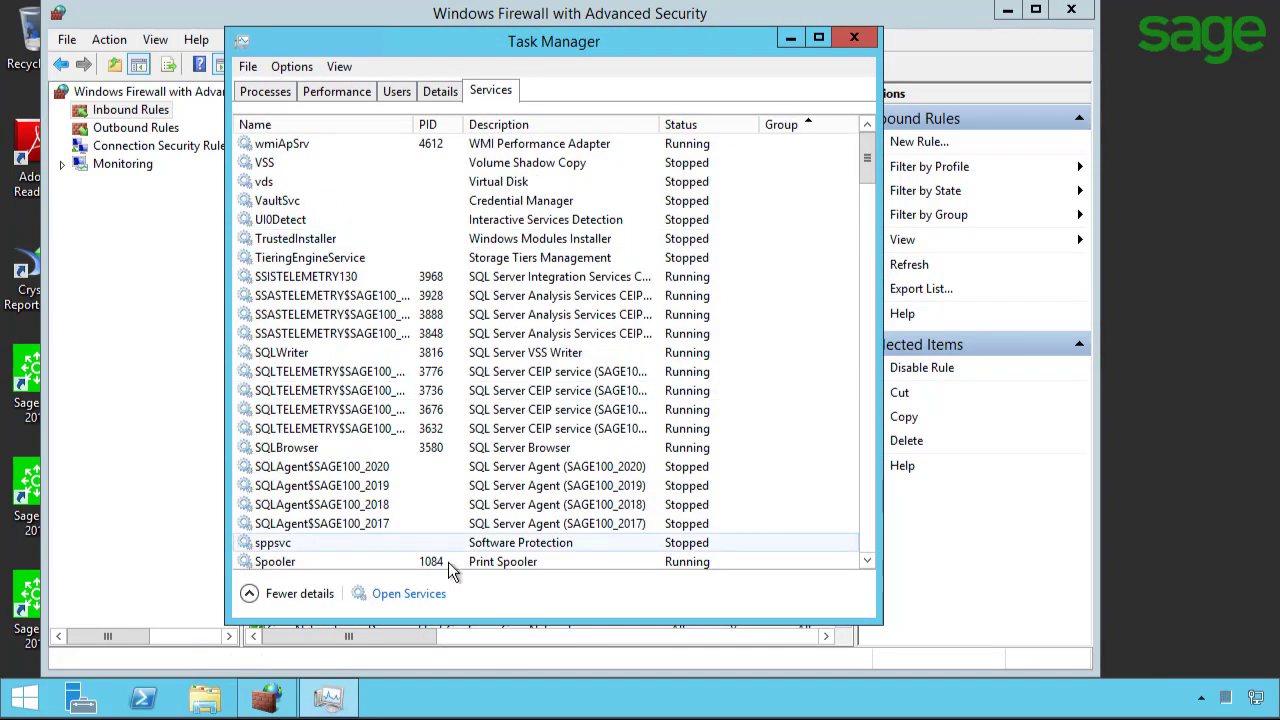
click(415, 594)
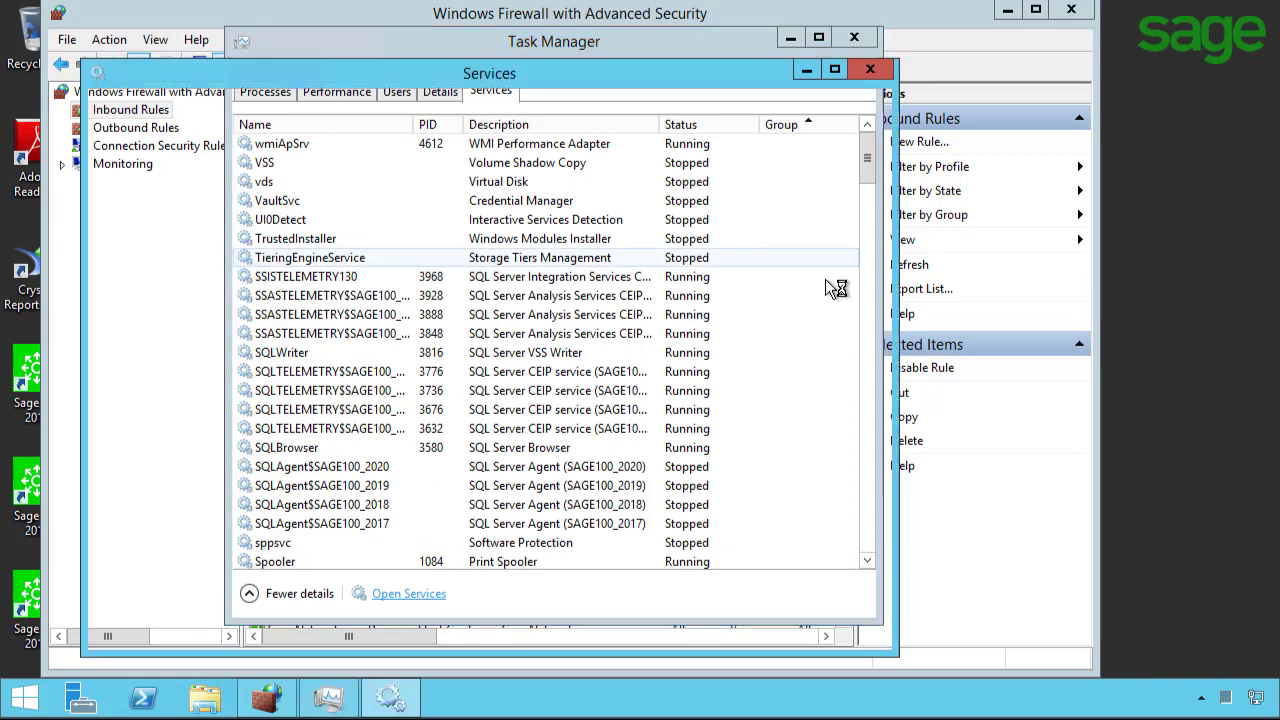
click(572, 290)
key(s)
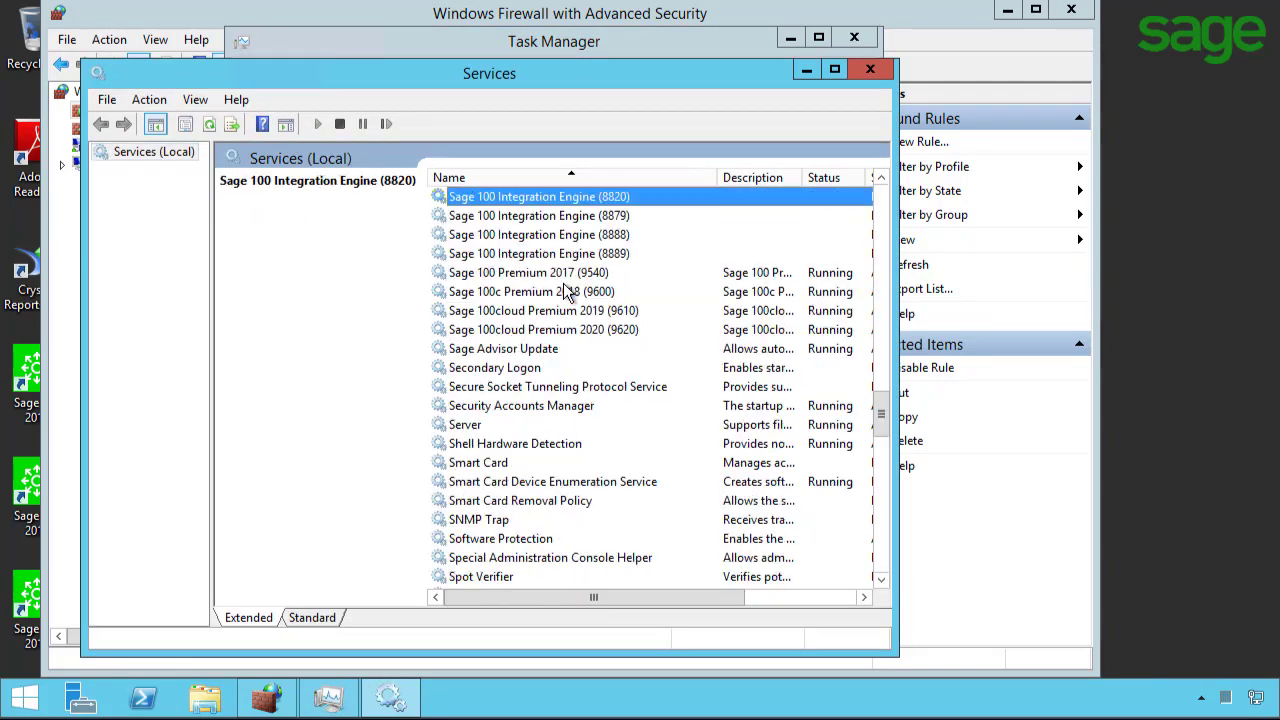
scroll(565, 290, down, 6)
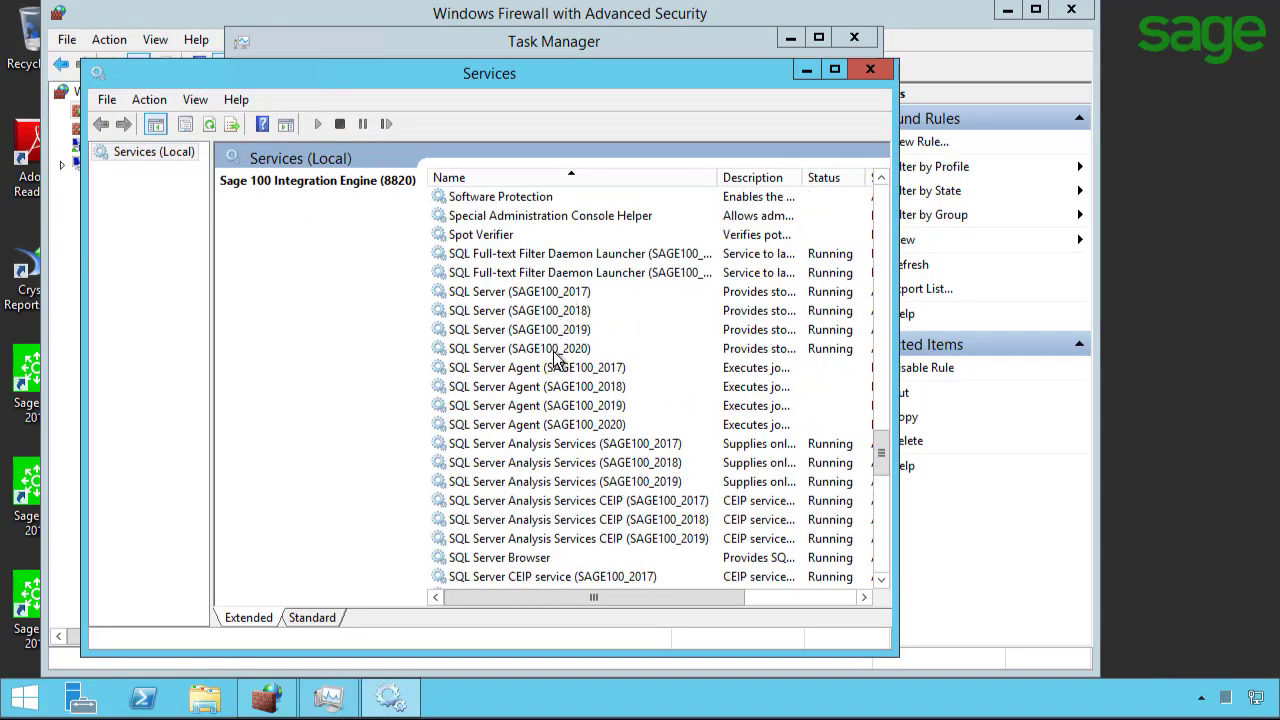
click(495, 349)
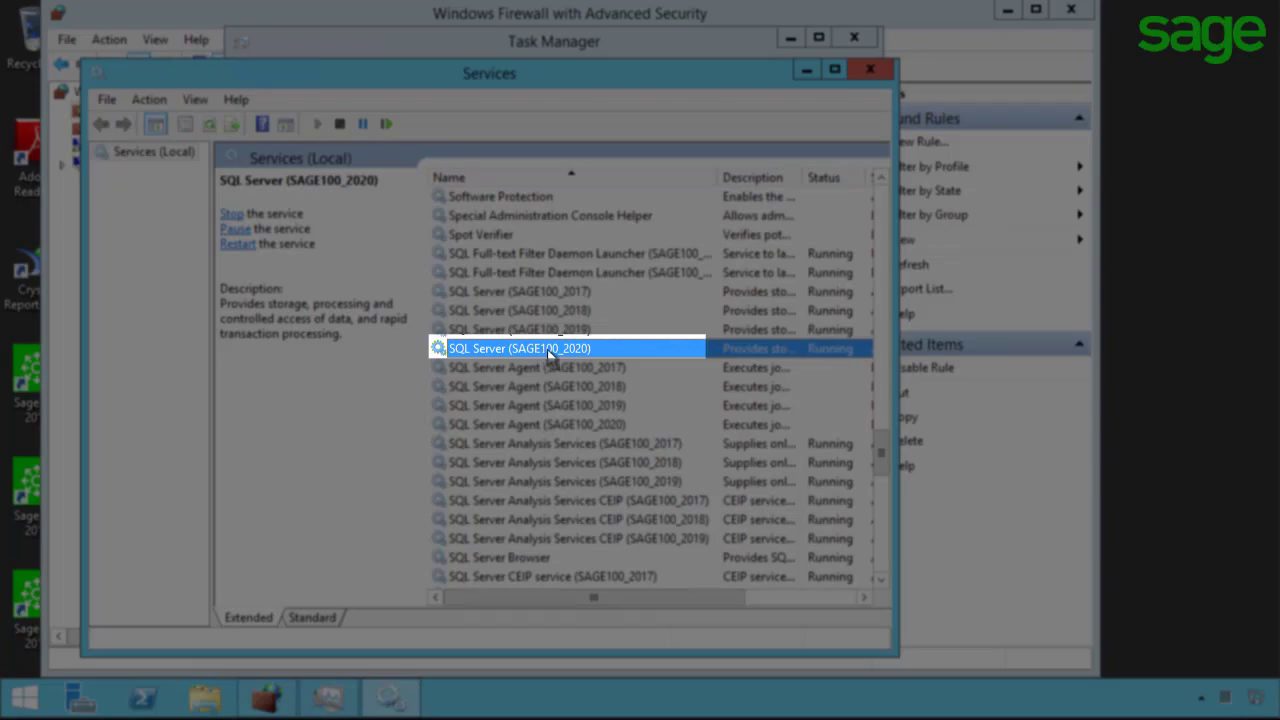
Copy the sqlservr.exe executable path from the SQL Server (SAGE100_2020) properties
double_click(548, 349)
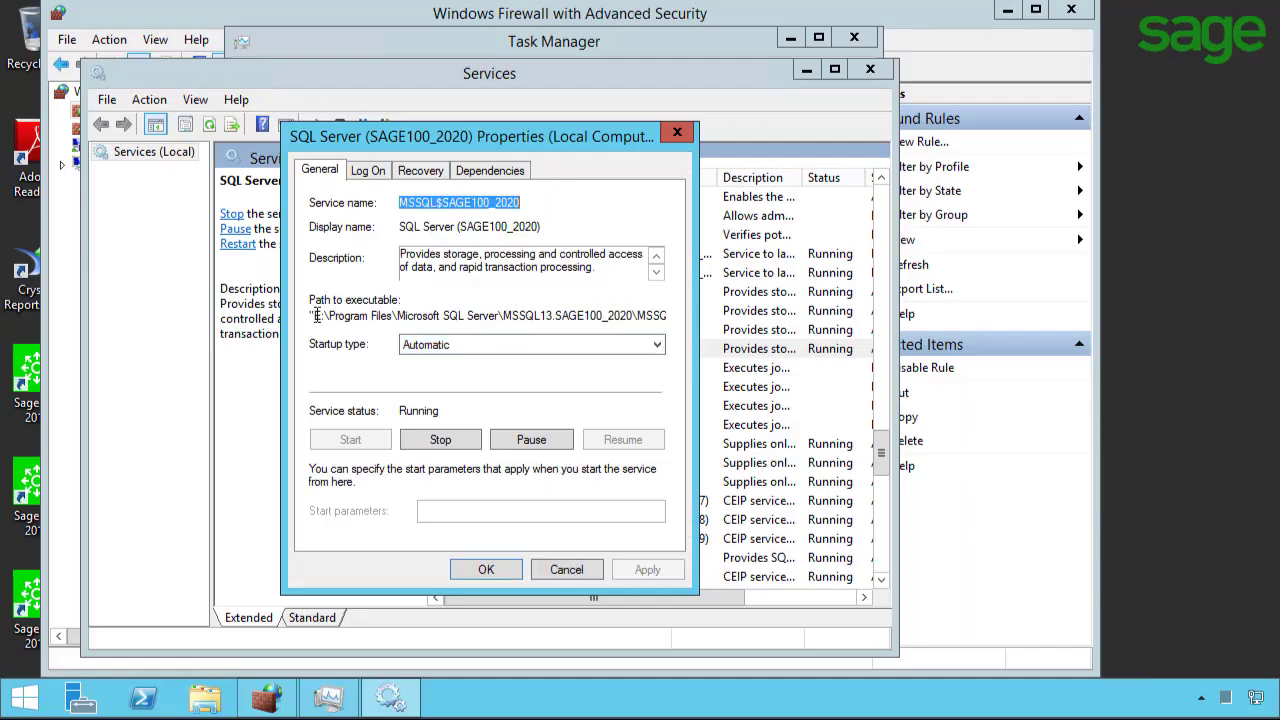
drag(314, 316, 212, 306)
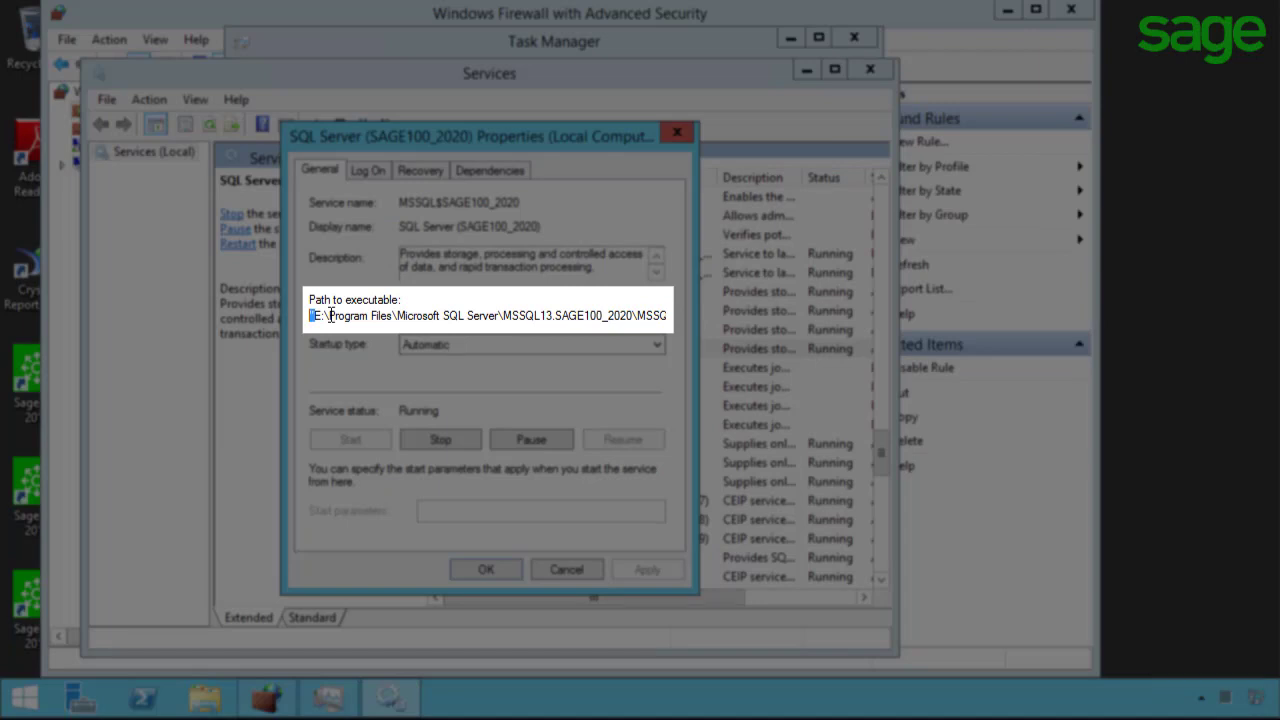
drag(313, 316, 573, 318)
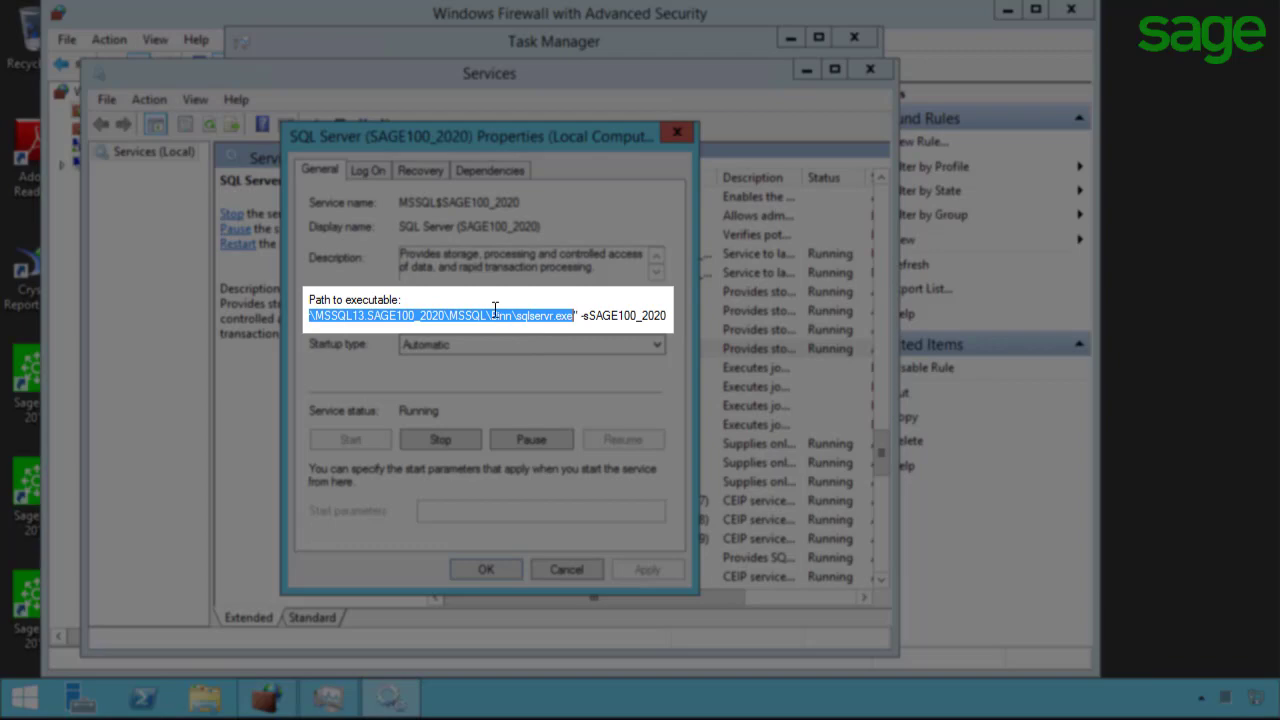
right_click(494, 310)
click(537, 370)
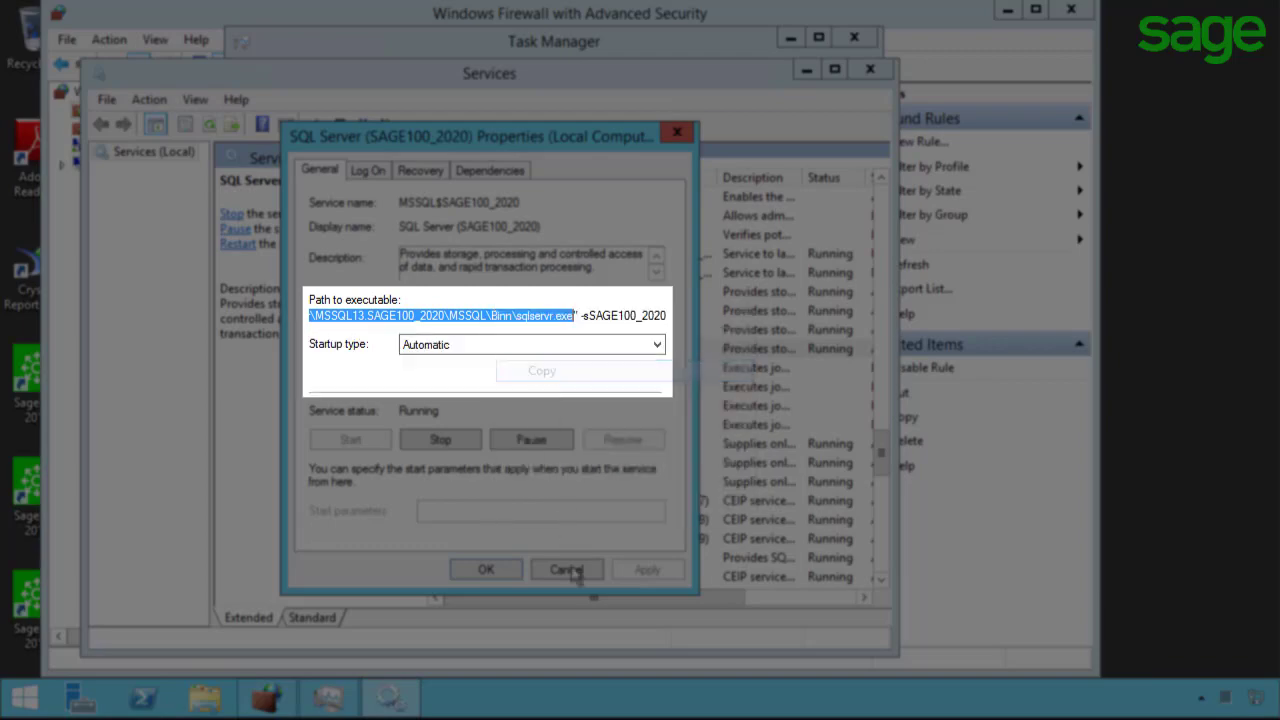
Close the open properties, Services and Task Manager windows, then start another new inbound program rule
click(566, 570)
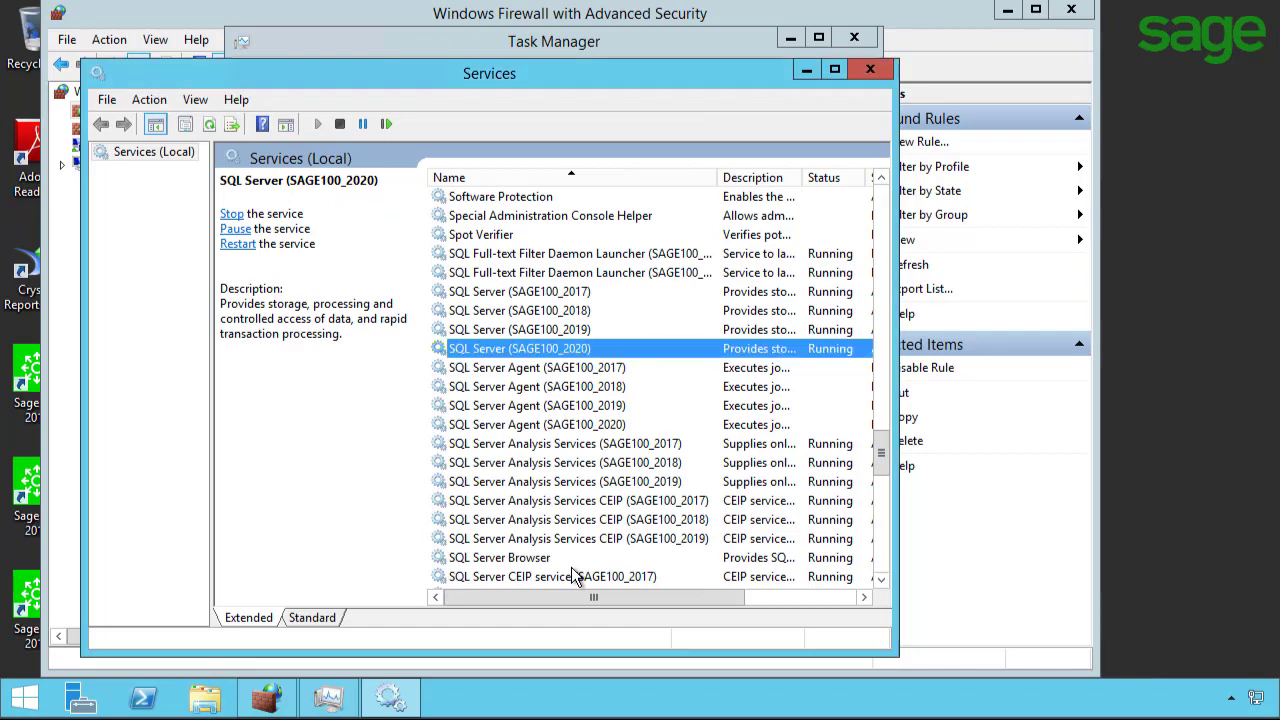
click(869, 69)
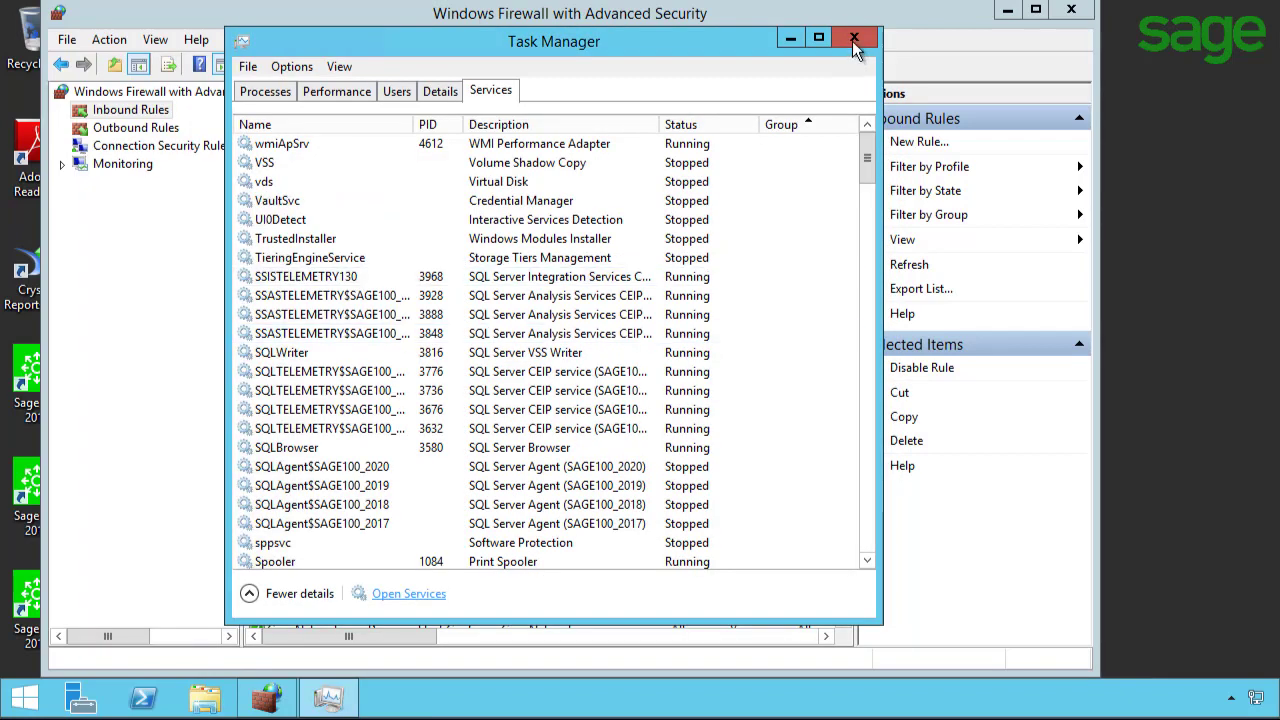
click(854, 41)
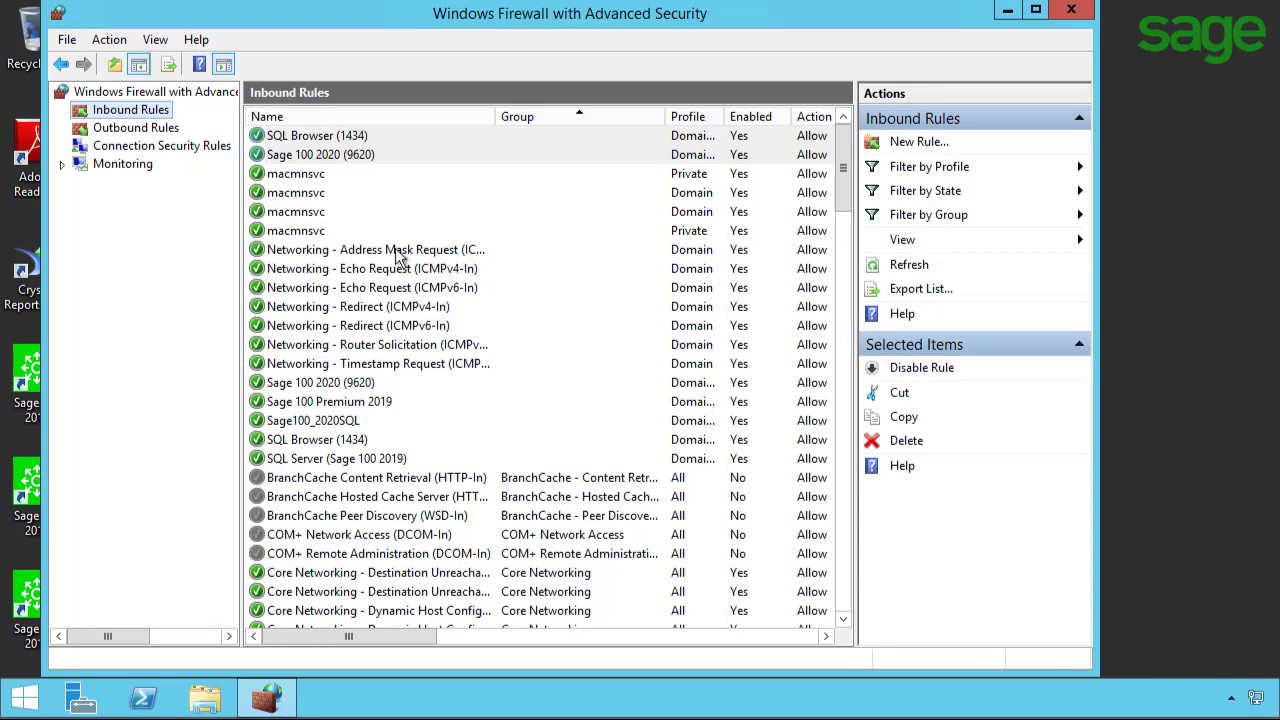
right_click(131, 119)
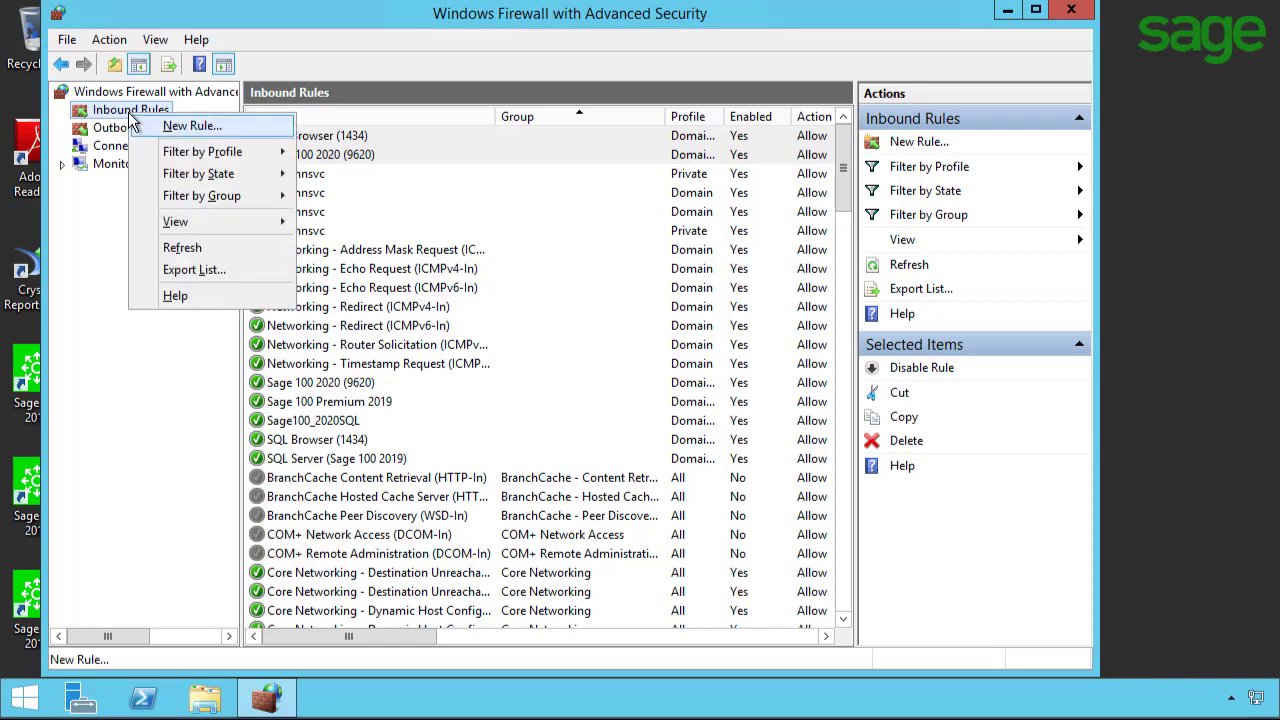
click(181, 129)
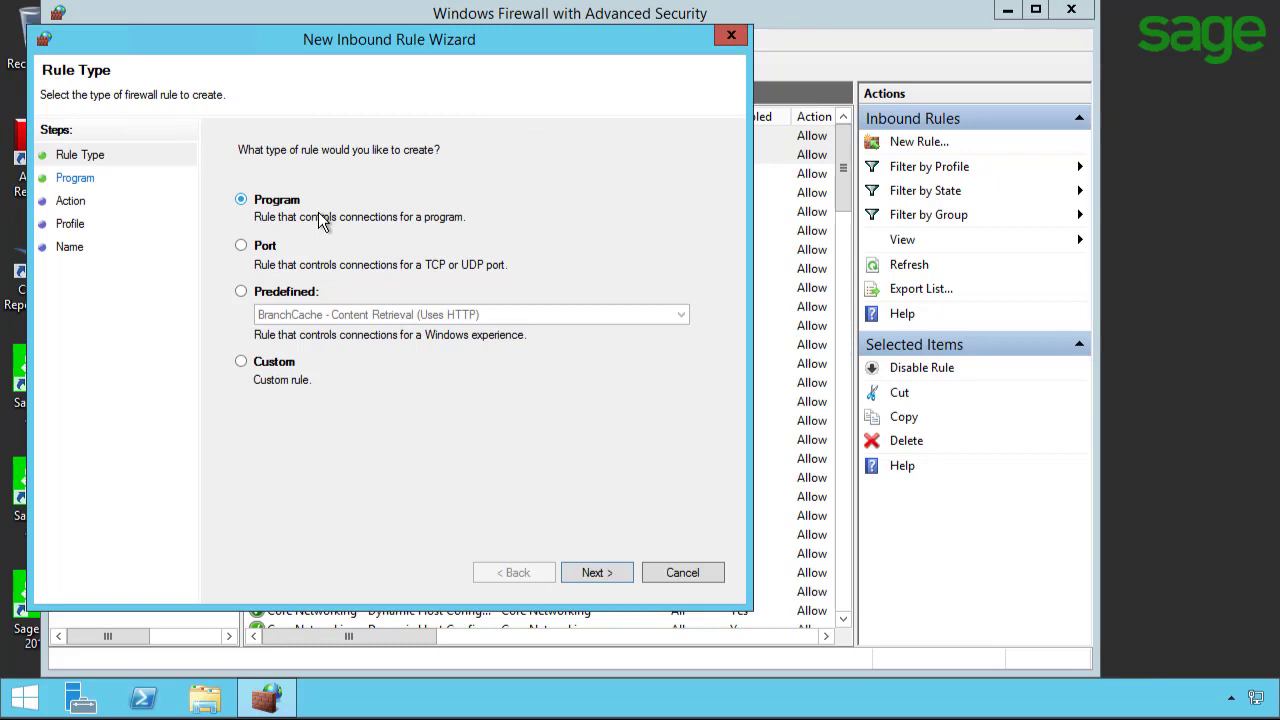
Paste the copied SAGE100_2020 sqlservr.exe path in as the rule's program
click(600, 575)
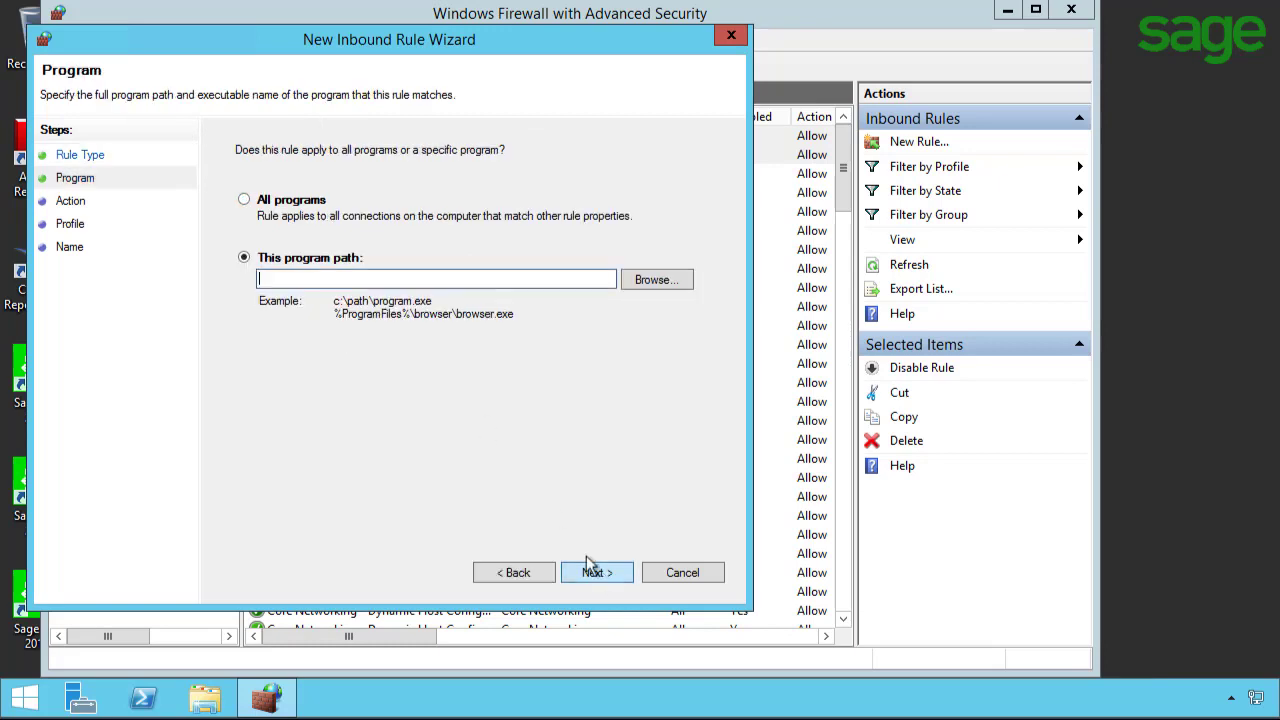
right_click(314, 280)
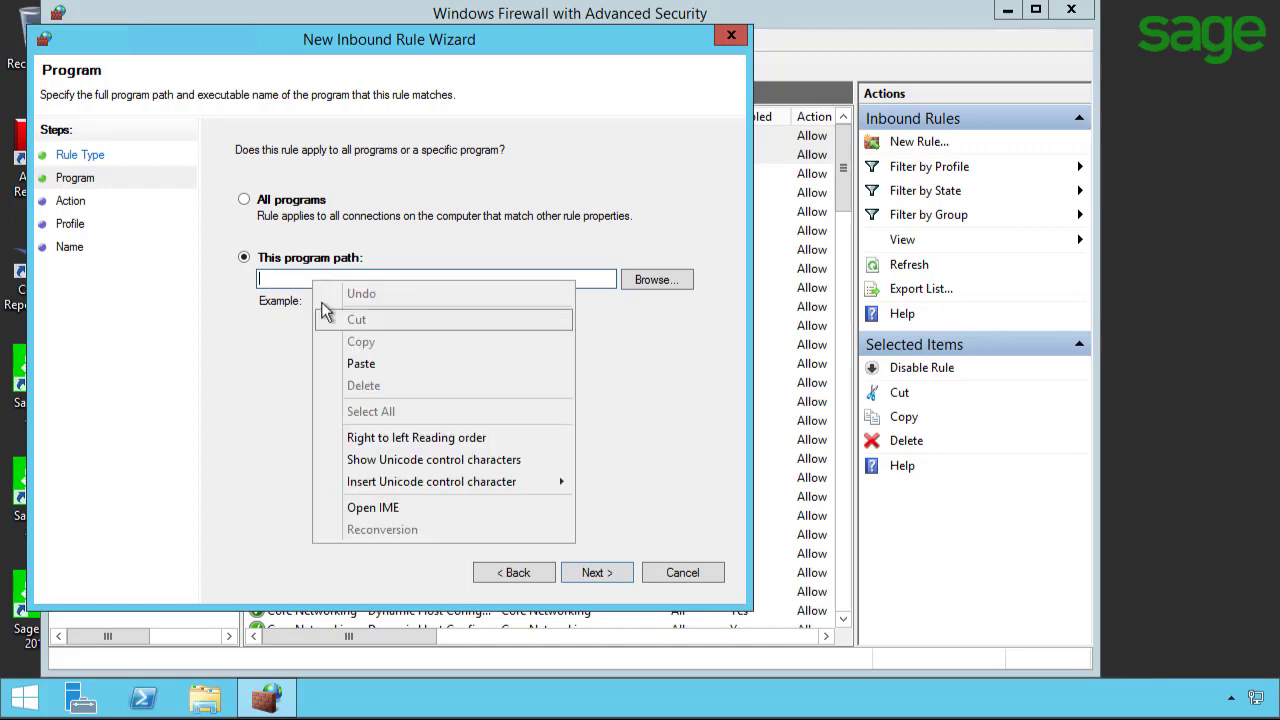
click(347, 357)
click(574, 245)
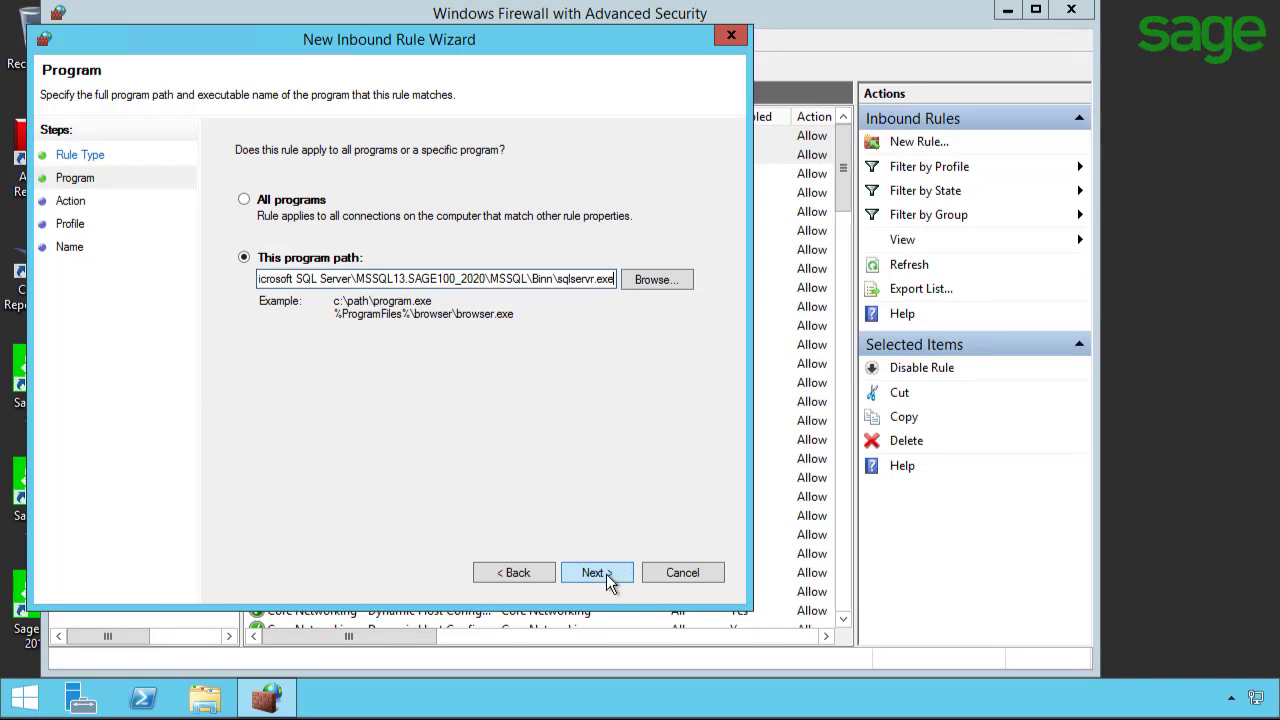
Allow the connection and apply the rule to Domain and Private networks only, excluding Public
click(595, 573)
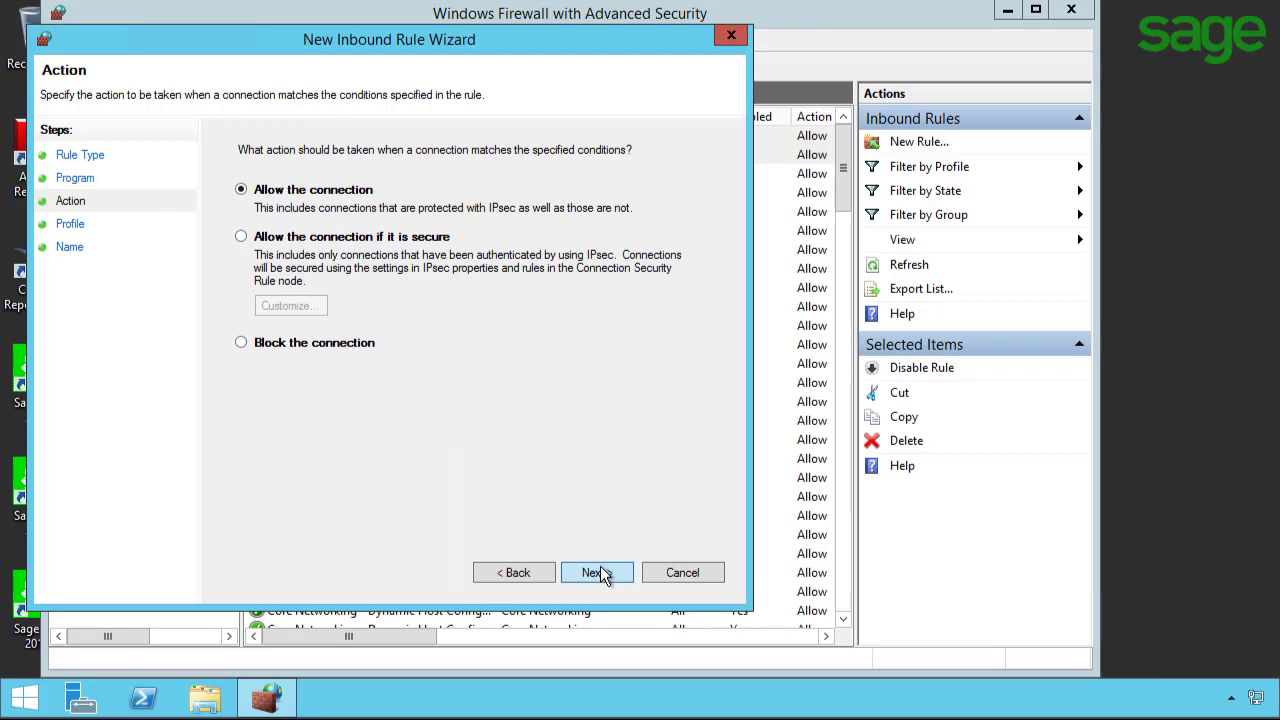
click(600, 572)
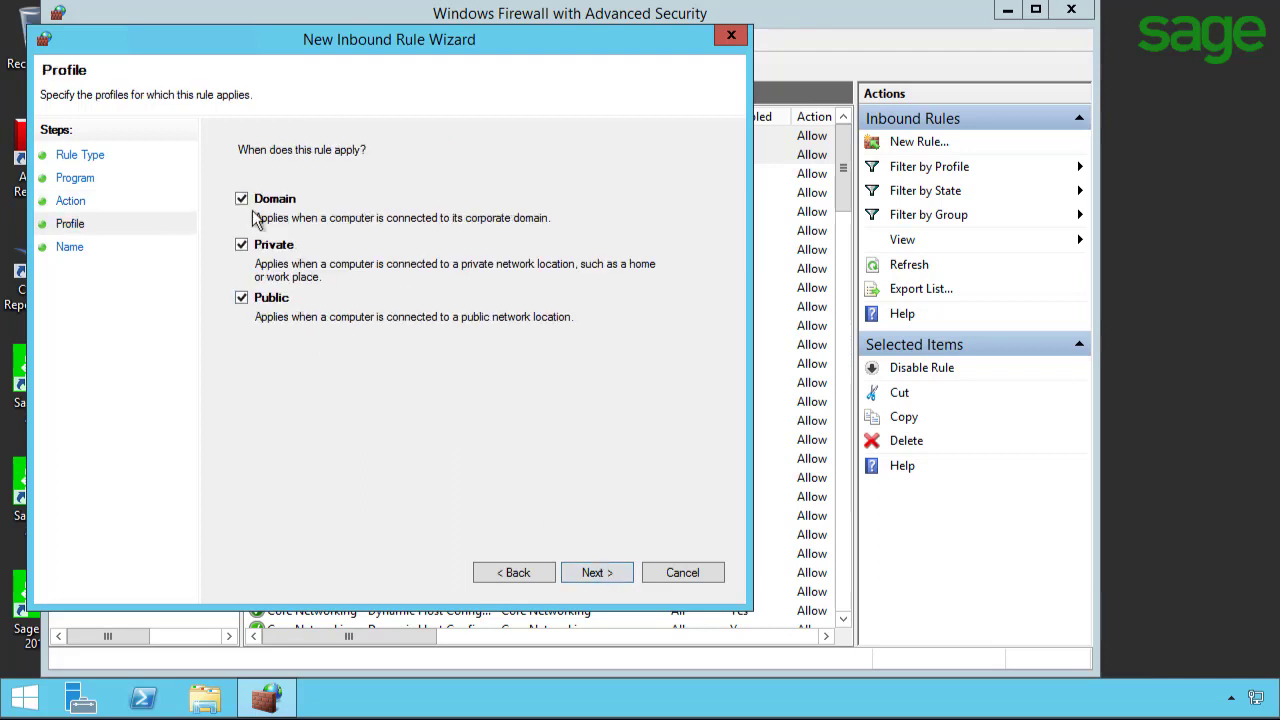
click(242, 299)
click(600, 574)
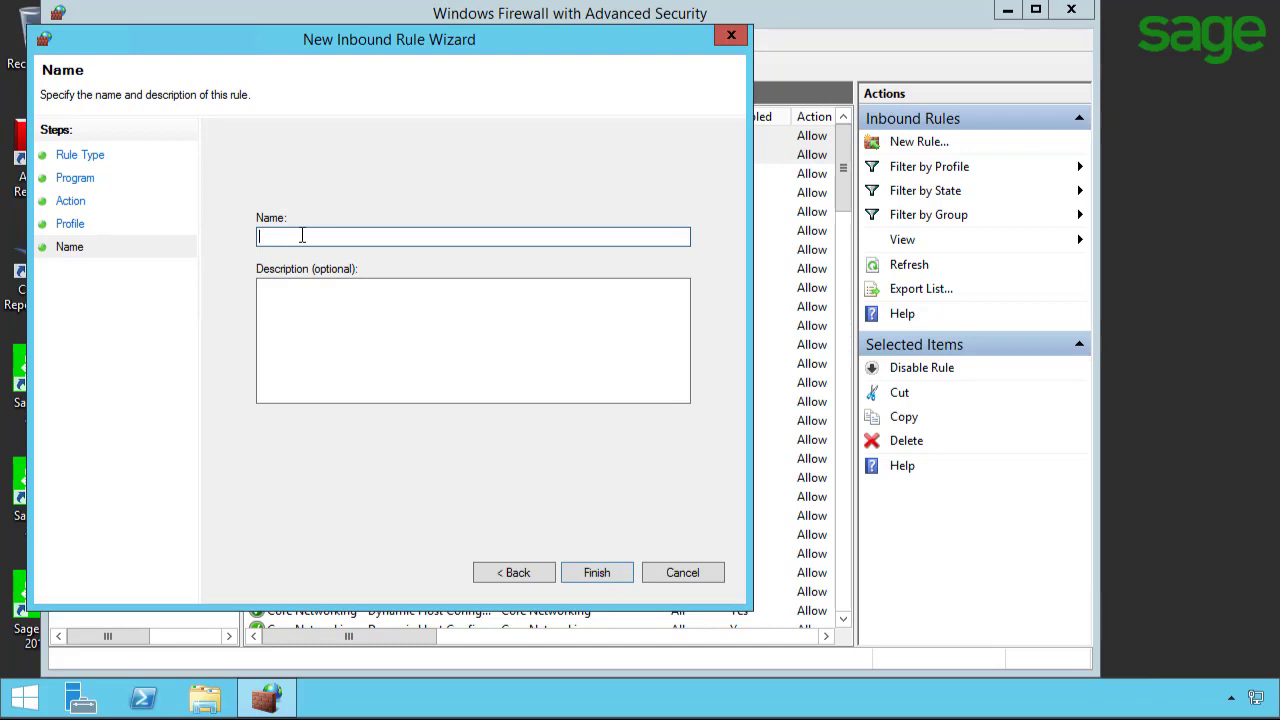
Name the rule 'SQL Server Sage 100 2020', correcting a typo along the way
text(SQL Server Sage 100 2020)
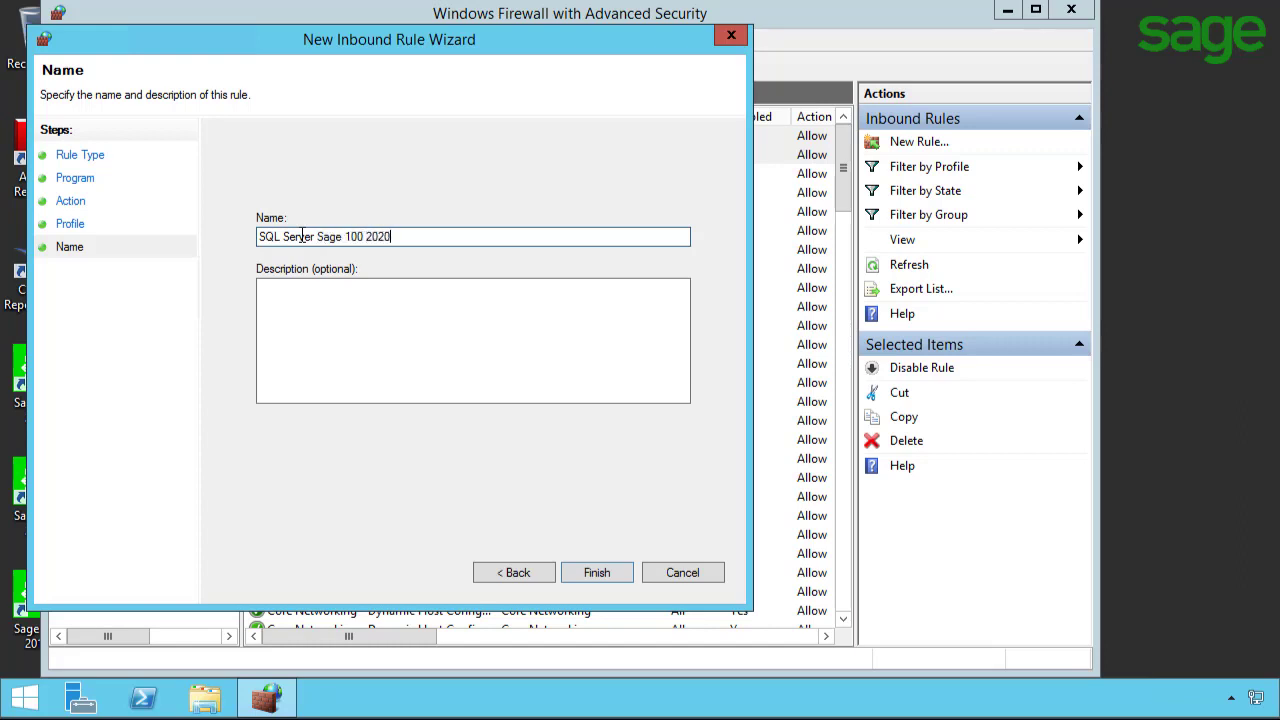
Set the description to the rule name with 'Sage100_2020' as the instance, and finish the rule
drag(416, 238, 60, 205)
key(ctrl+c)
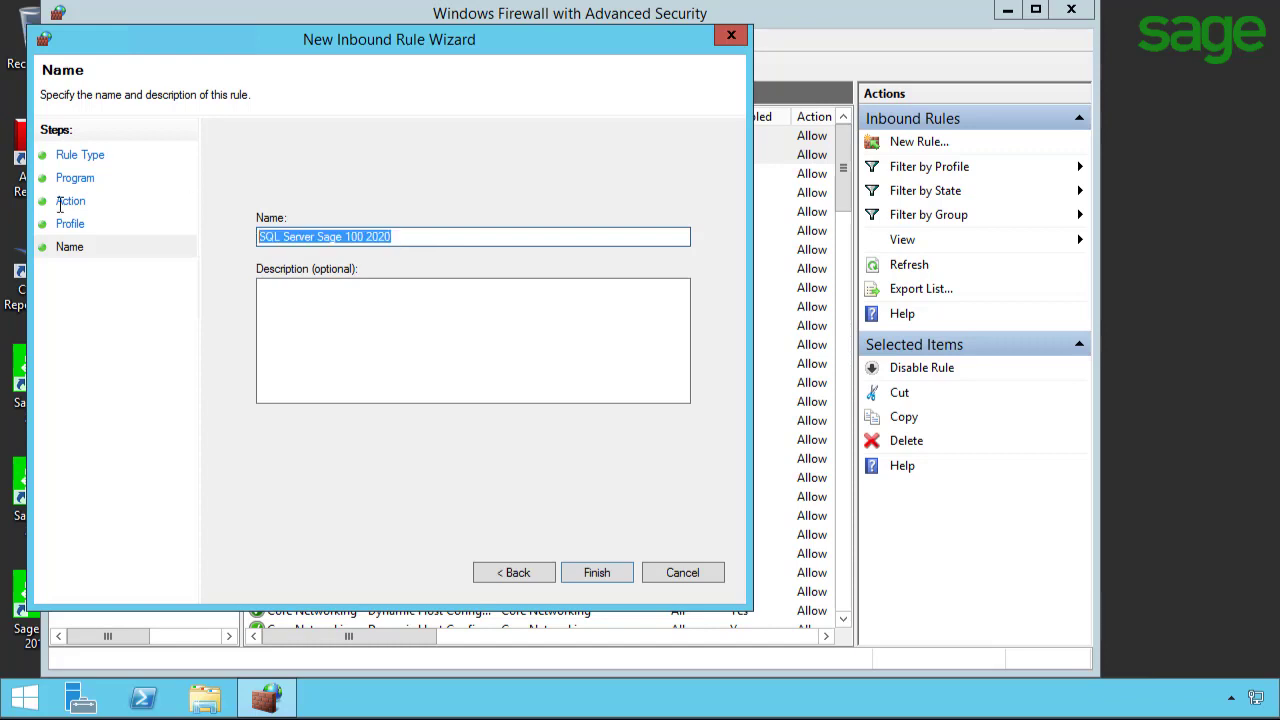
click(316, 332)
key(ctrl+v)
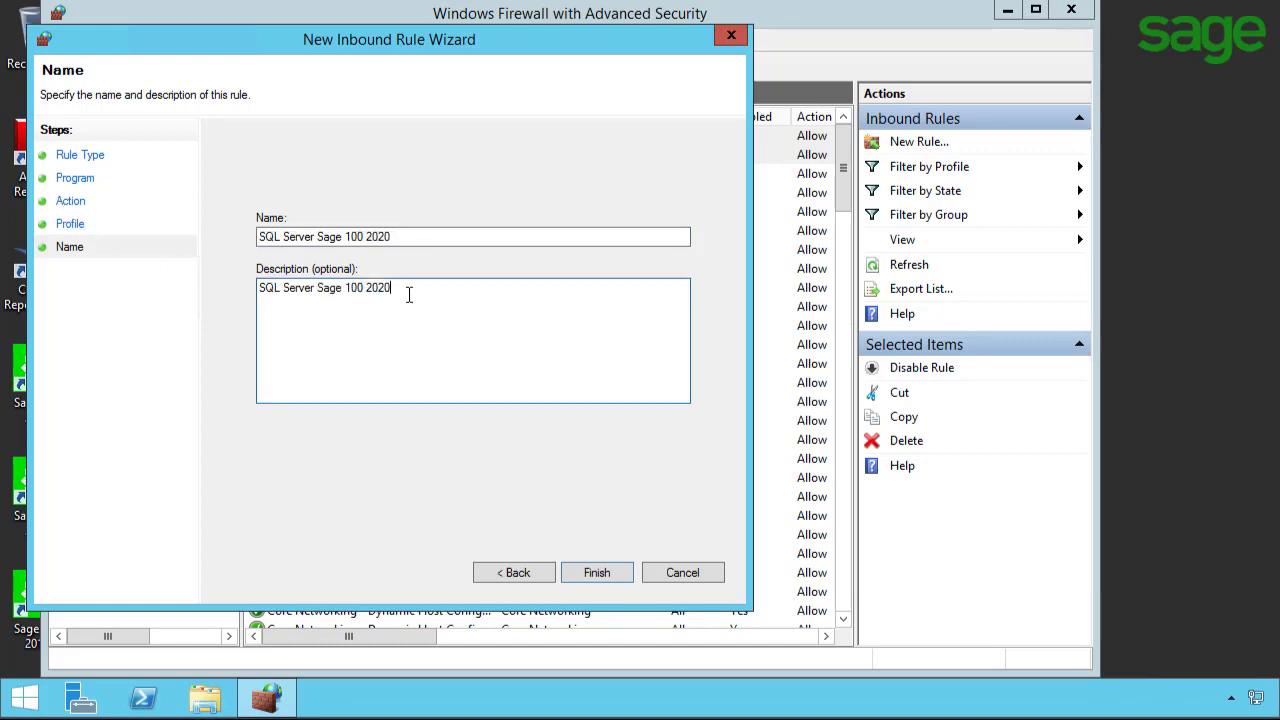
drag(395, 289, 320, 292)
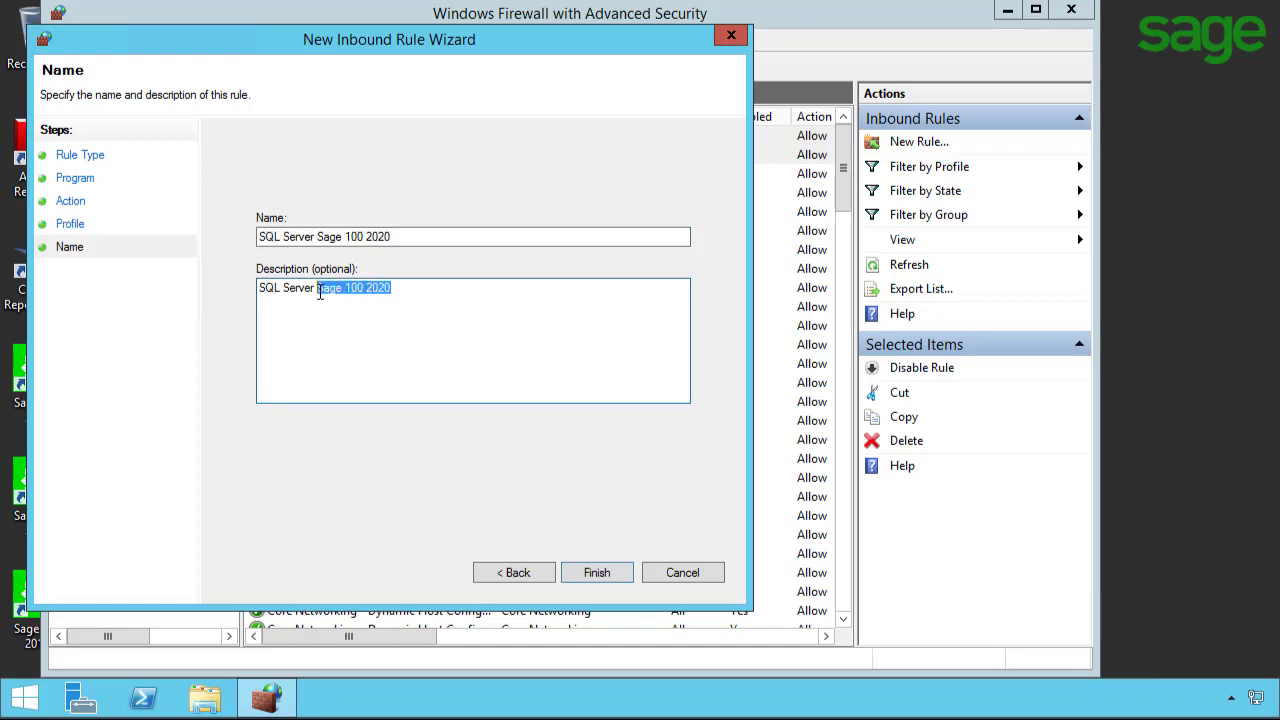
key(BackSpace)
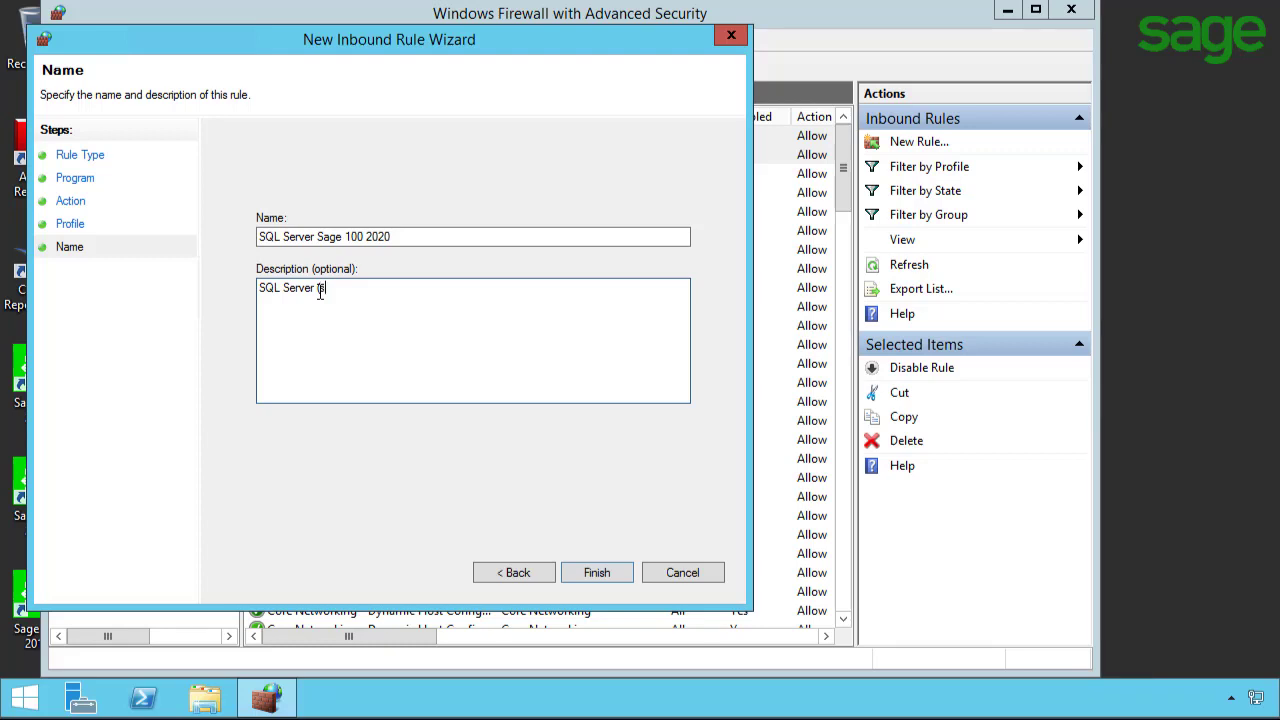
text(Sage100_2020)
click(594, 574)
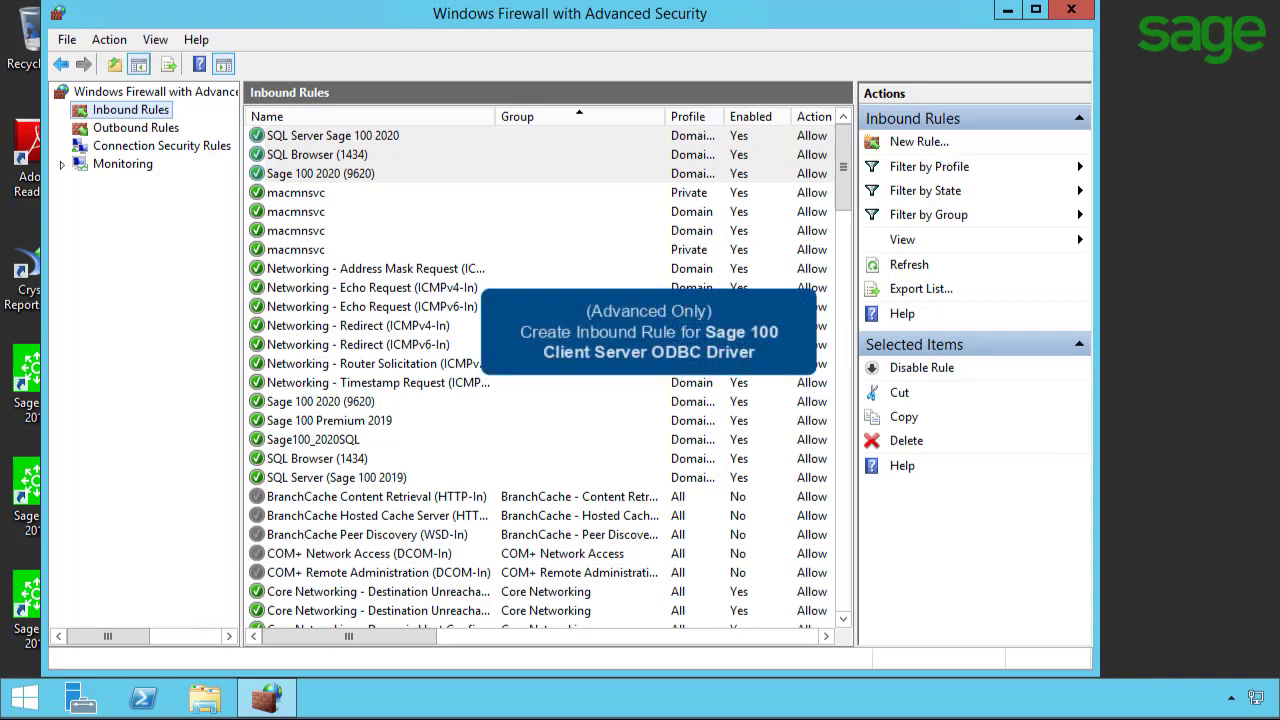
Start a fourth new inbound rule of type Program and advance to the program path step
right_click(111, 117)
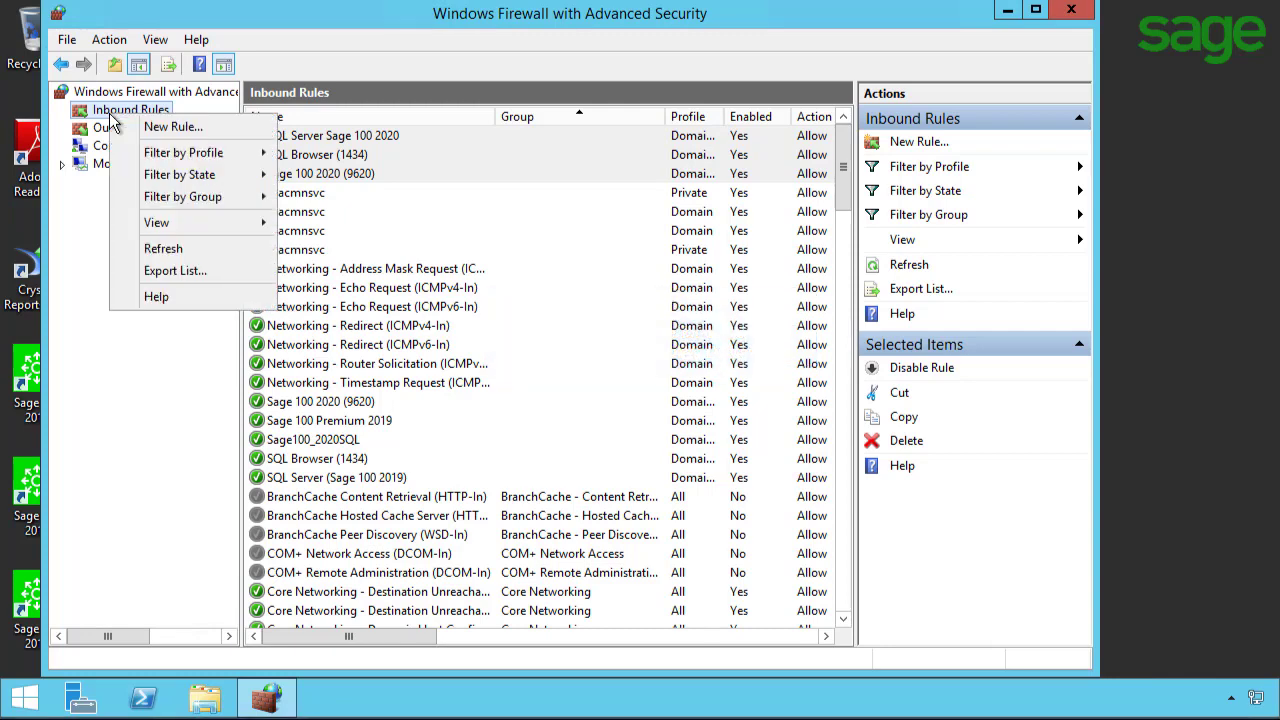
click(172, 128)
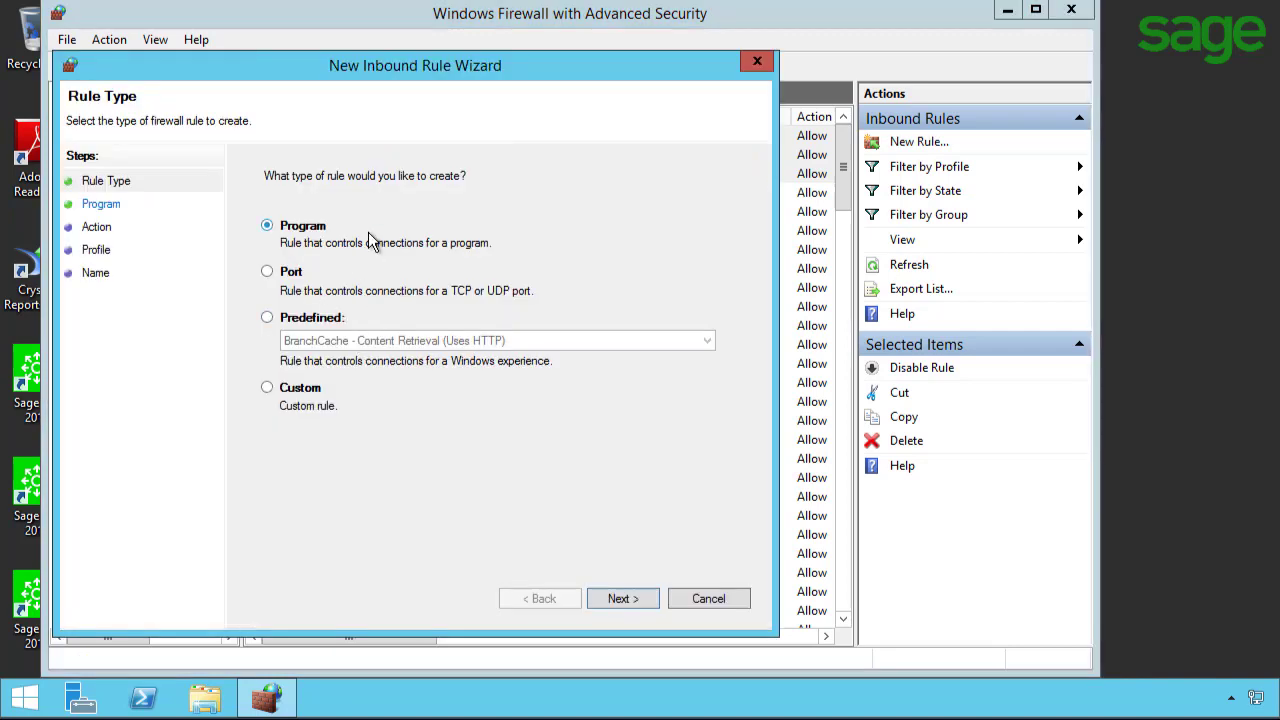
click(622, 598)
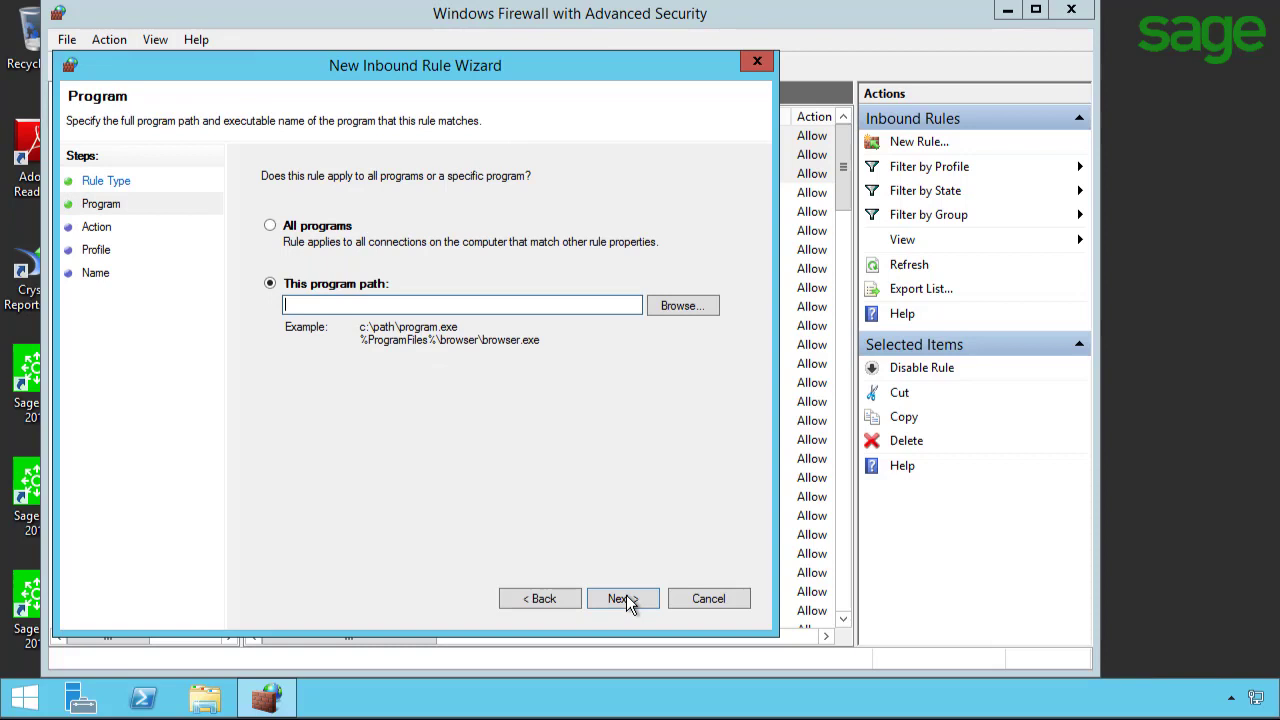
Browse to E:\Sage\Sage 100 Premium 2020\MAS90\Home and choose pvxiosvr.exe as the program
click(678, 308)
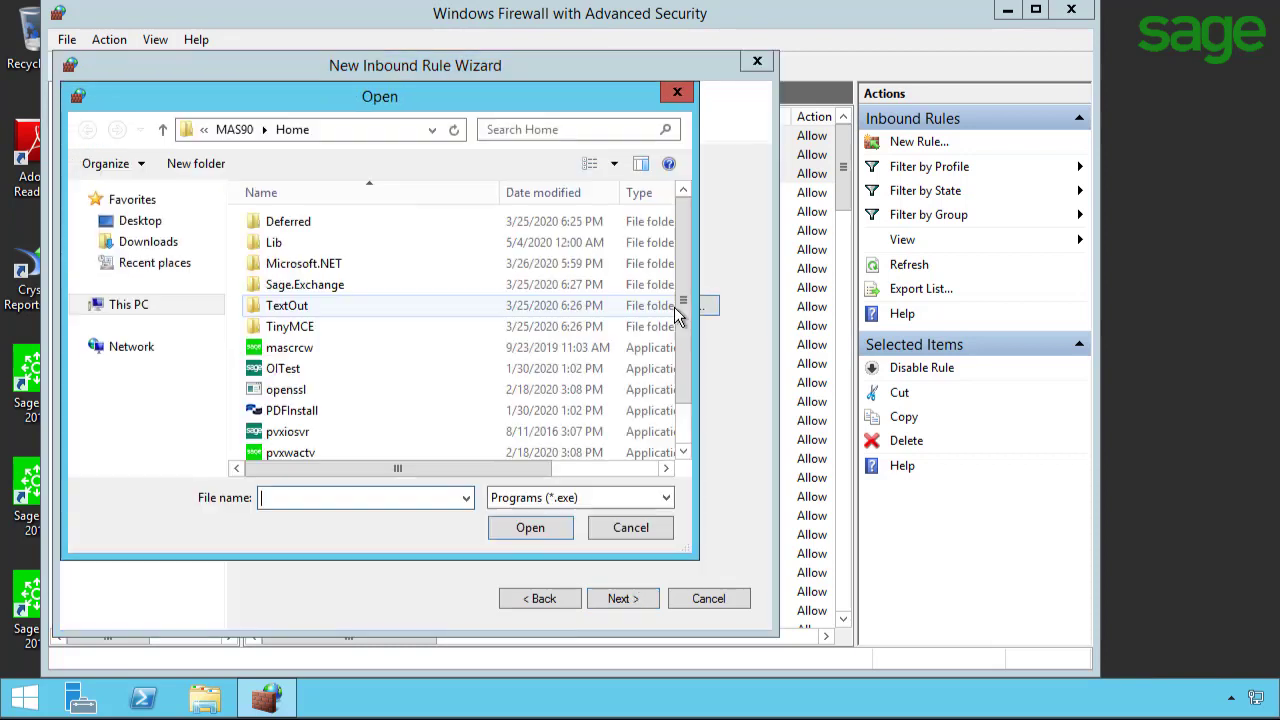
click(370, 131)
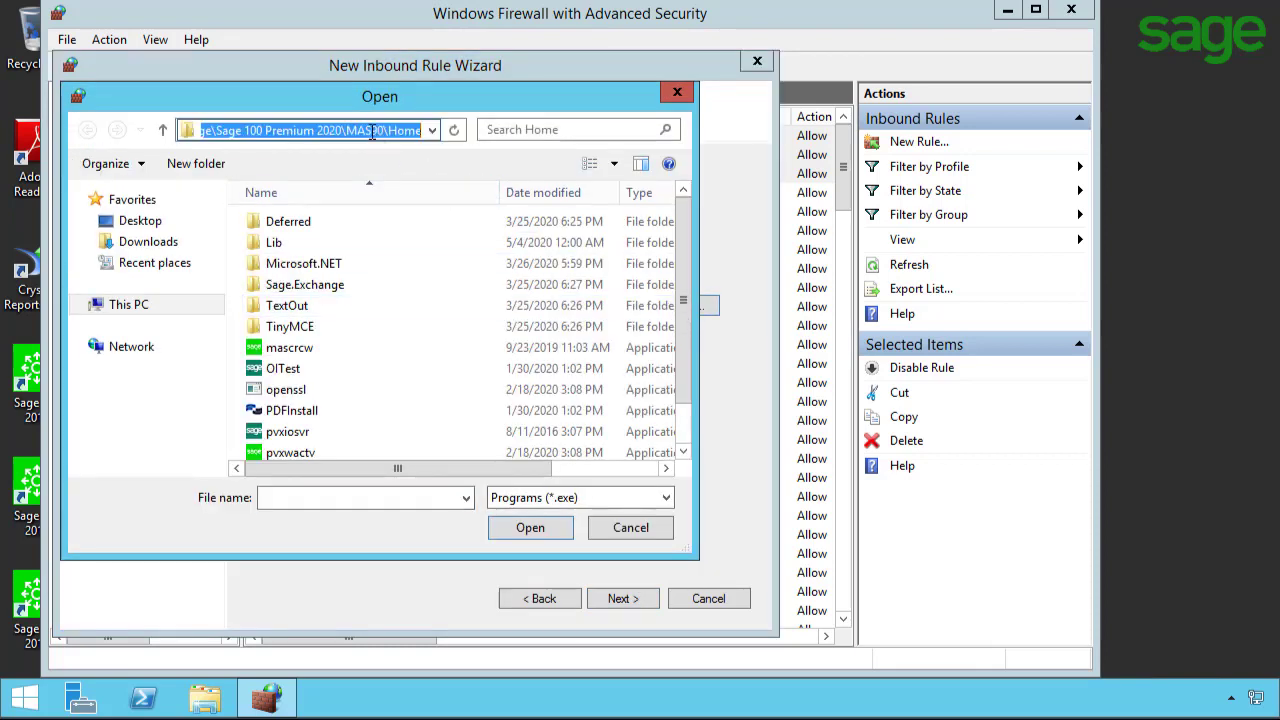
click(392, 326)
scroll(392, 326, down, 1)
click(315, 388)
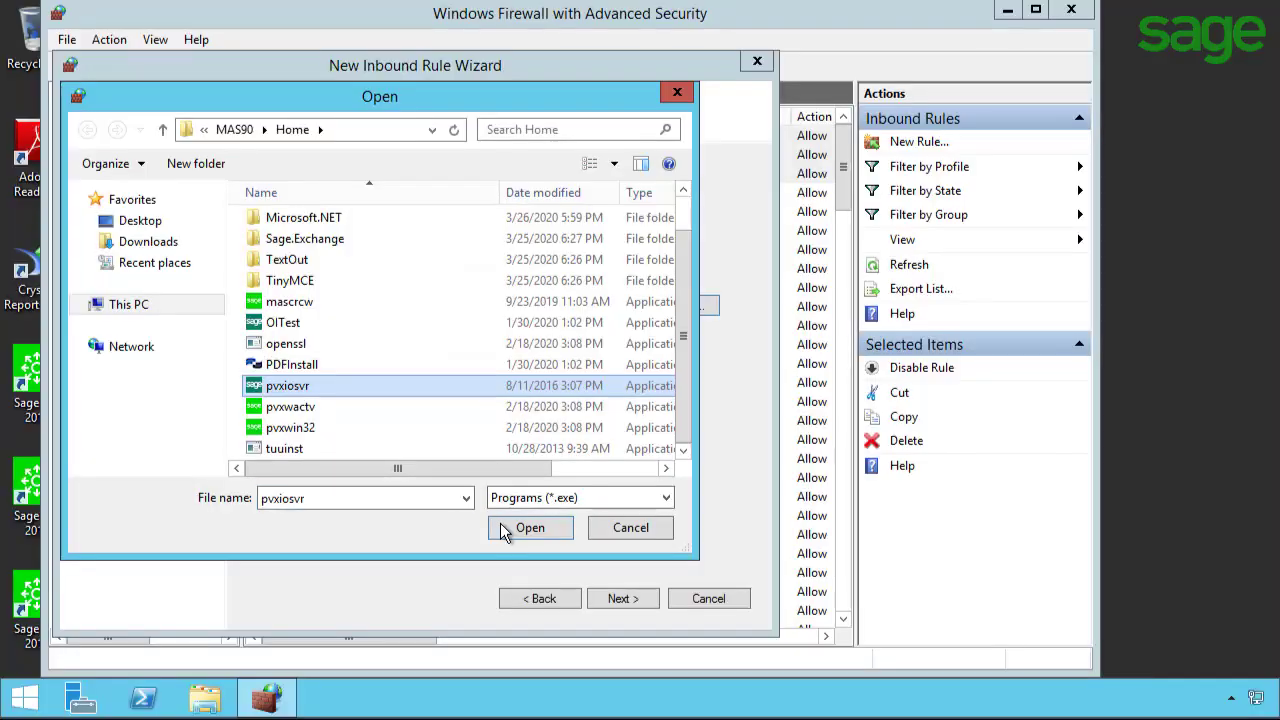
click(528, 528)
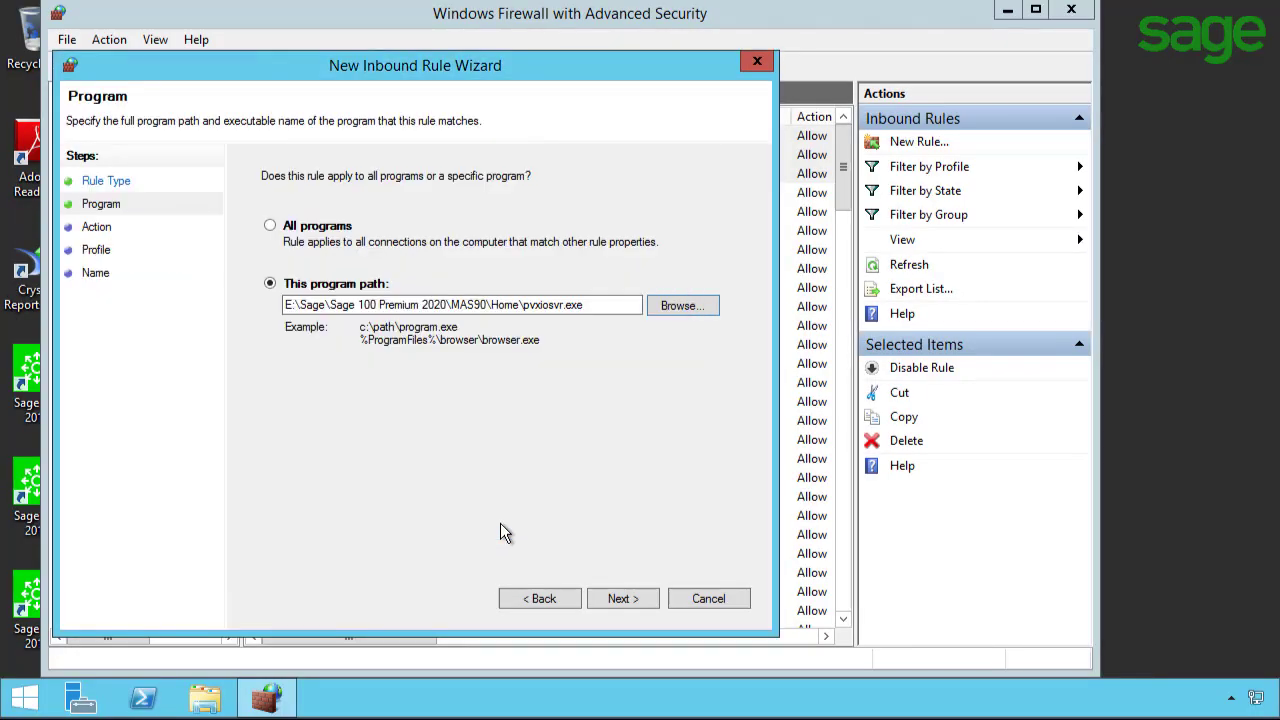
Allow the connection for Domain and Private networks only, leaving Public unchecked
click(628, 597)
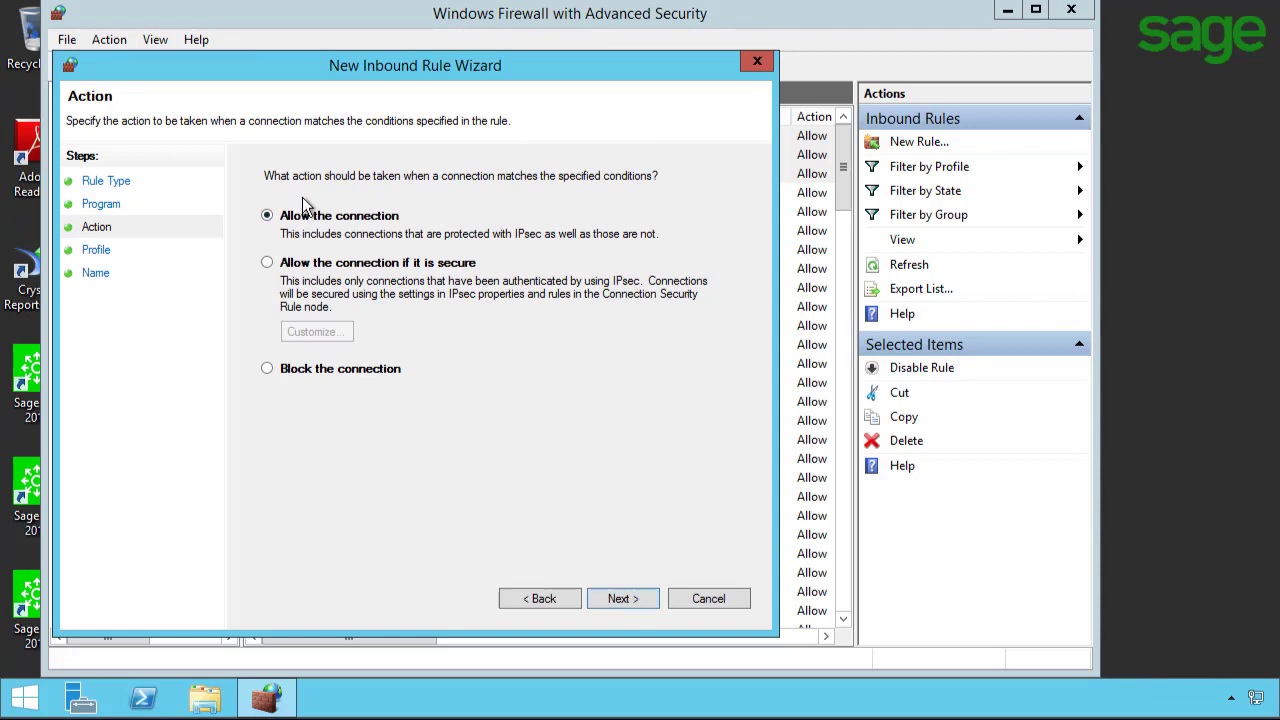
click(621, 598)
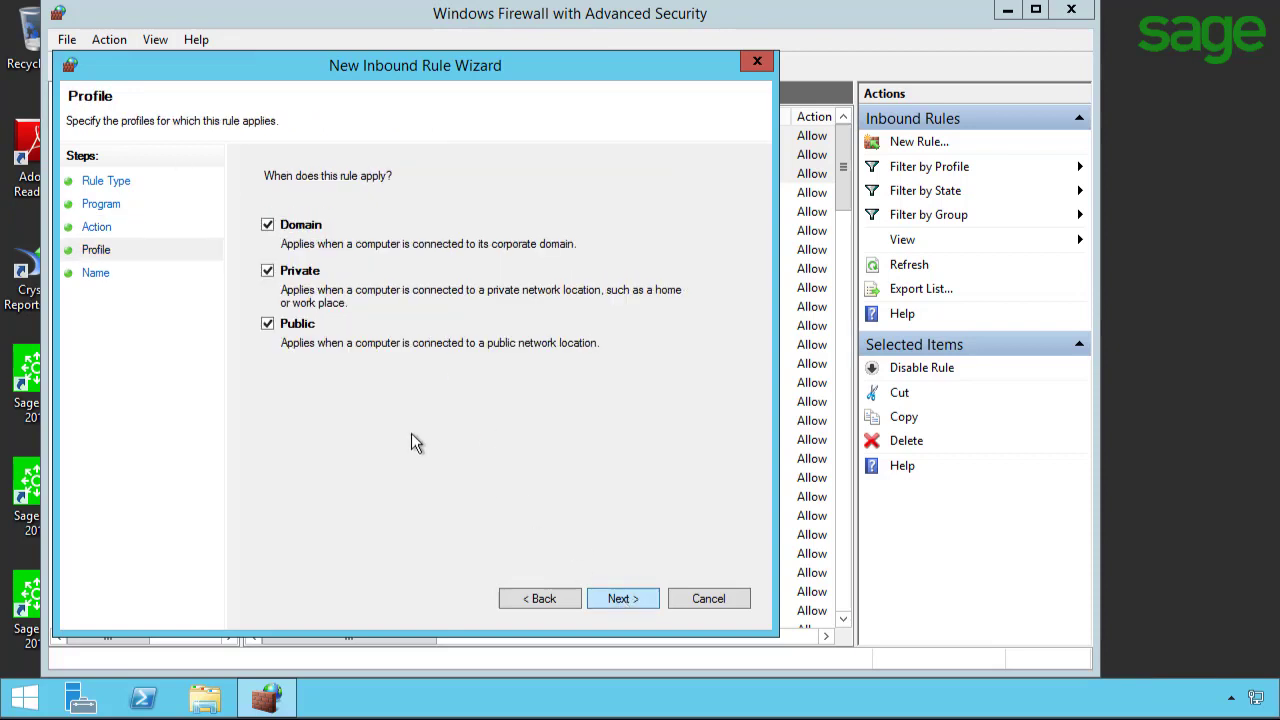
click(268, 324)
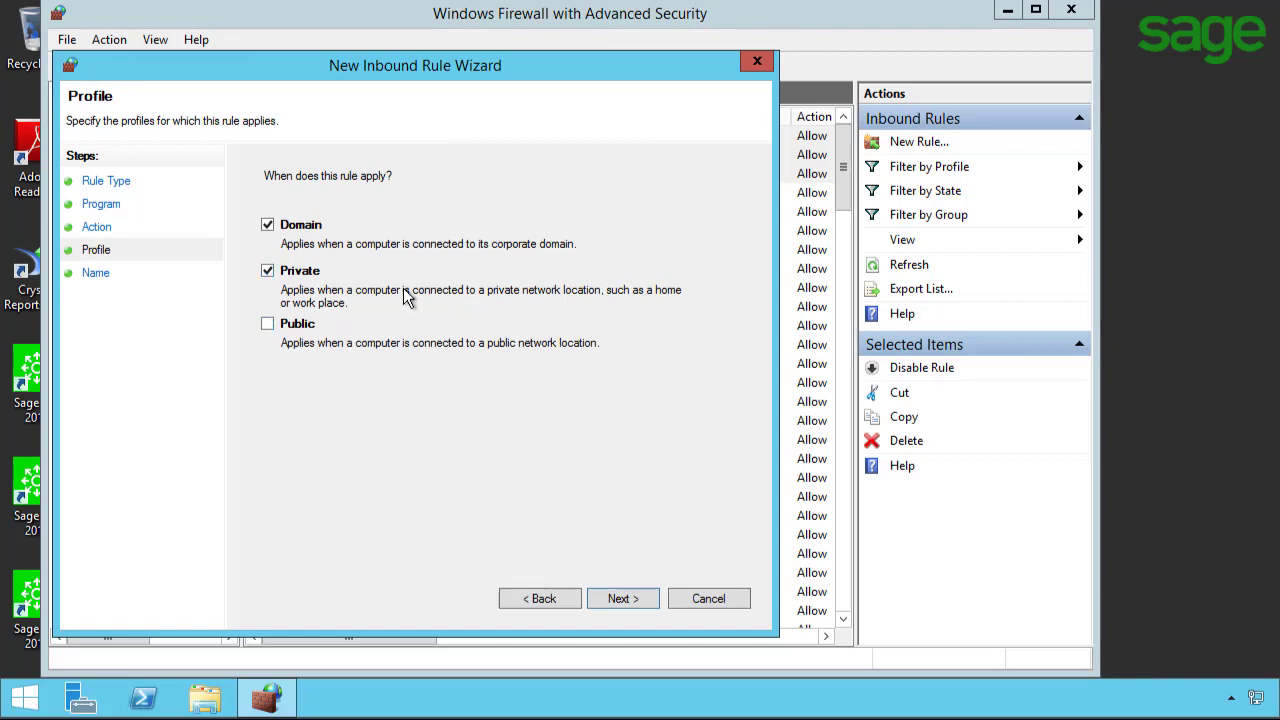
click(621, 598)
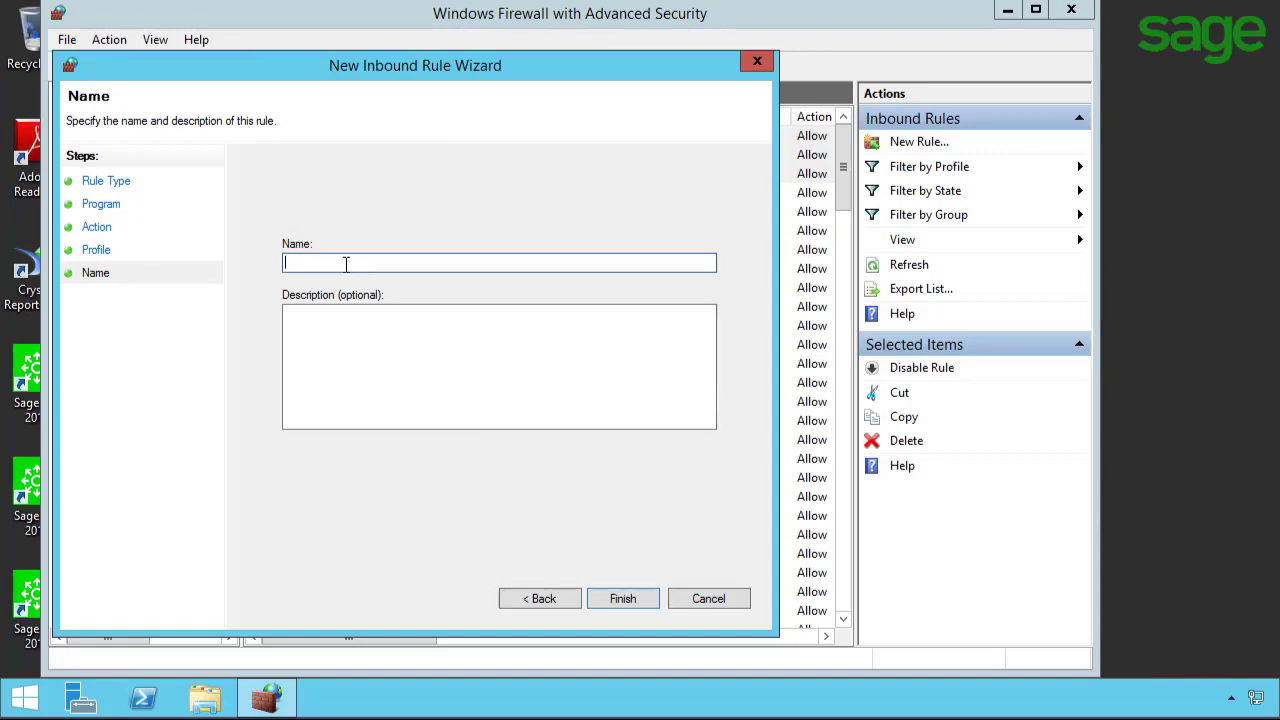
Name the rule 'C\S ODBC Driver Service', copy the name into Description, and finish
text(C\S ODBC Driver)
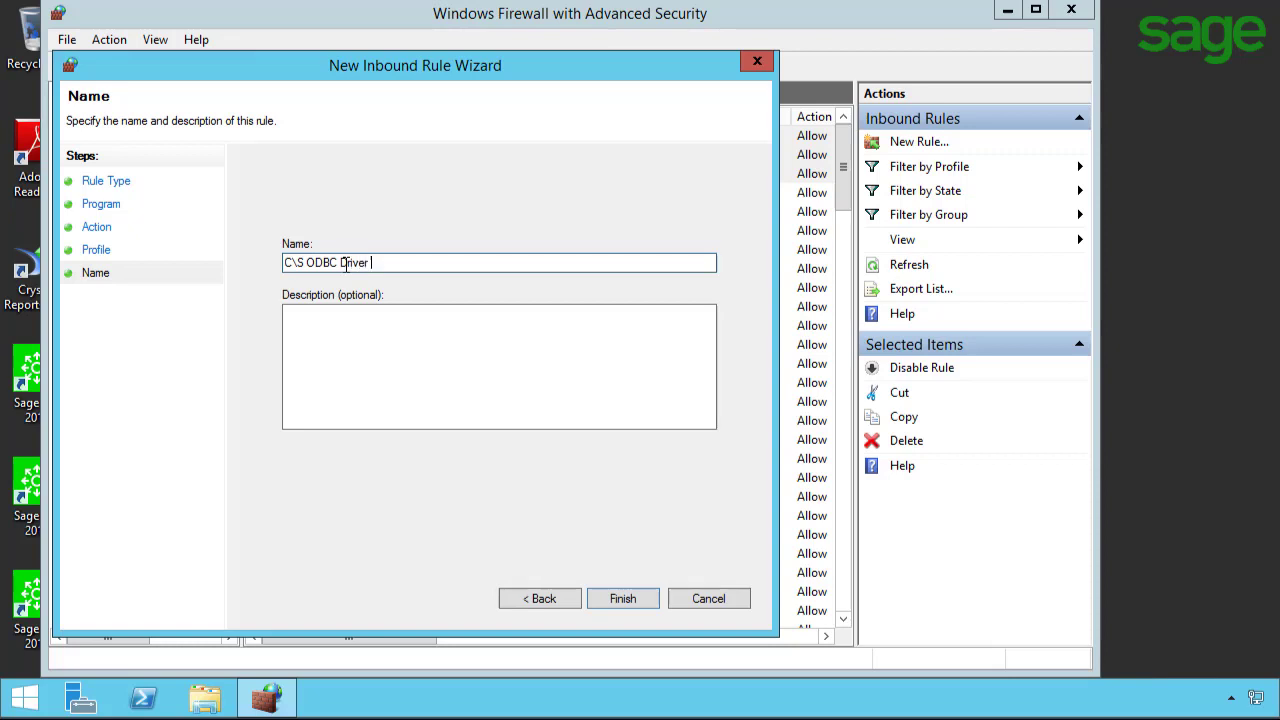
text( Service)
key(ctrl+a)
key(ctrl+c)
click(456, 375)
key(ctrl+v)
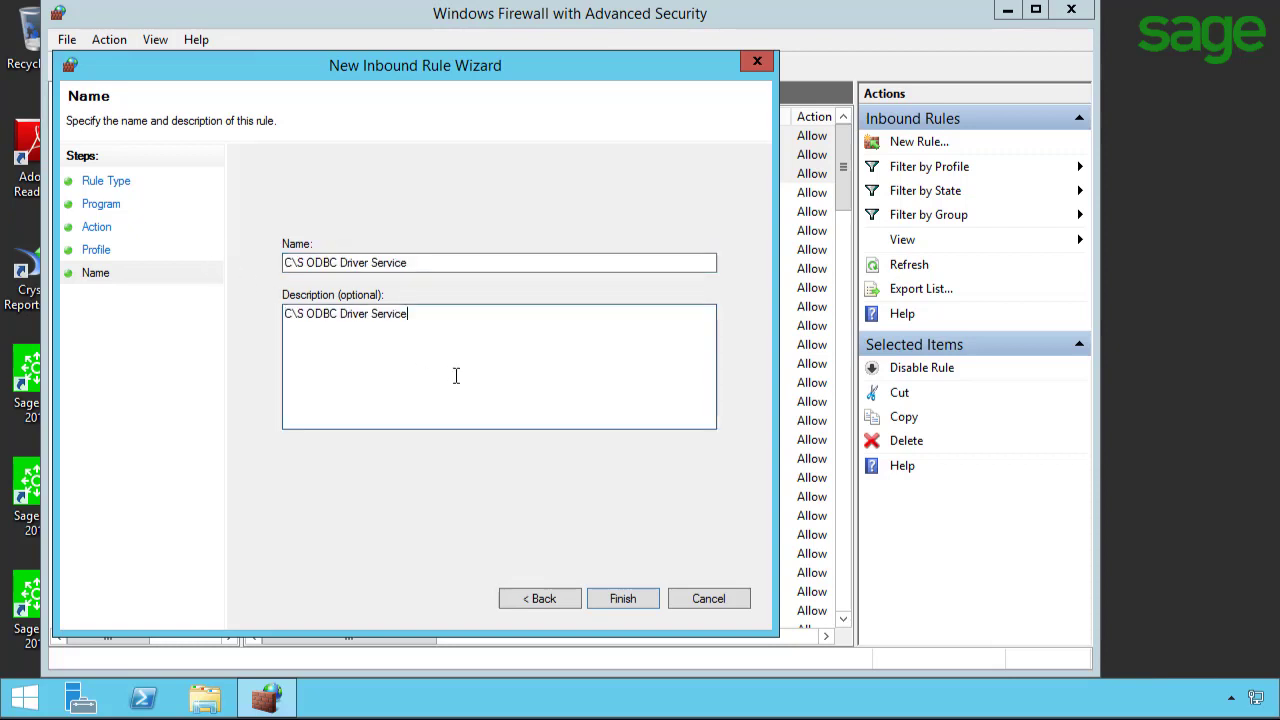
click(619, 598)
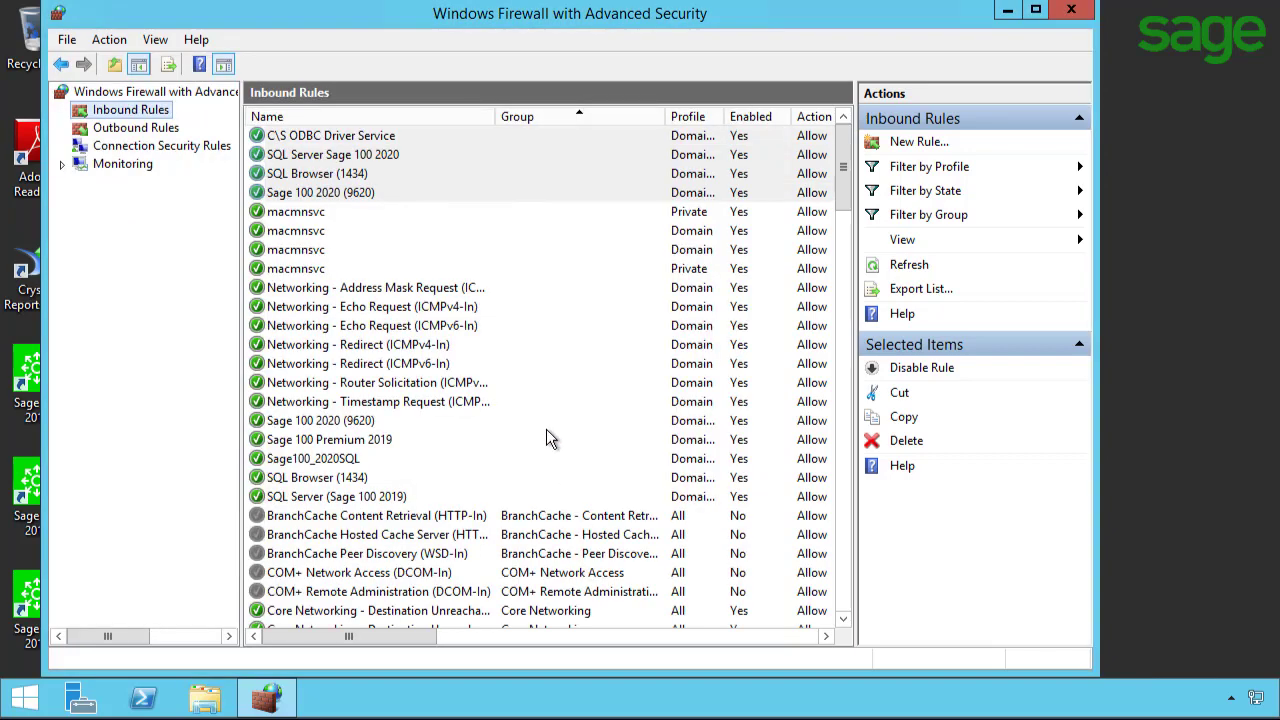